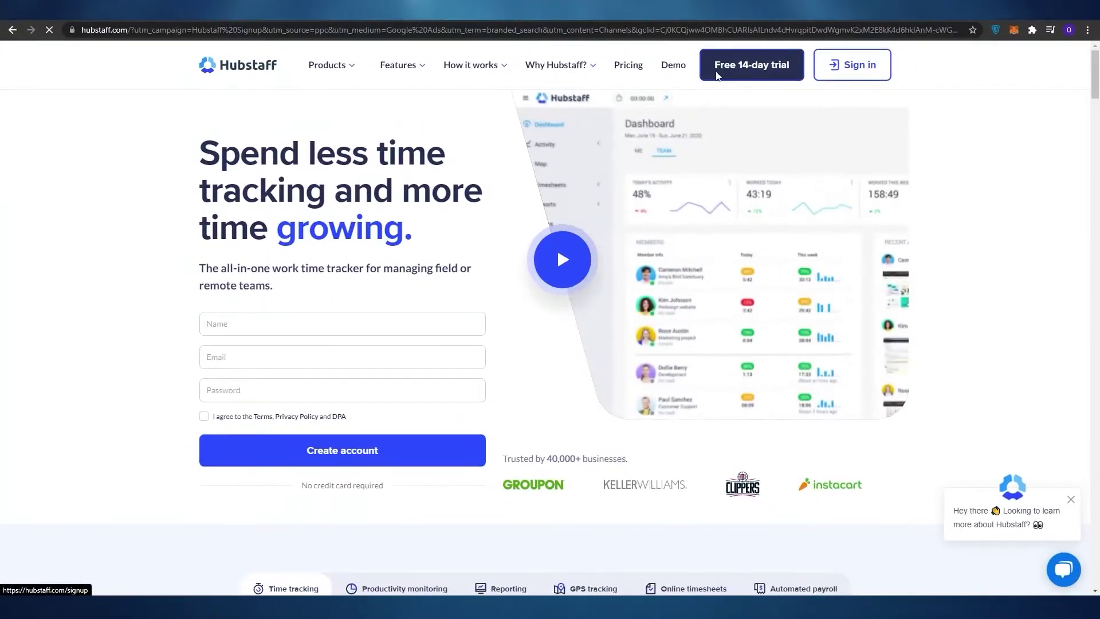
# Step: Open the free 14-day trial sign-up form and go through its full name, email and password fields
pyautogui.click(717, 76)
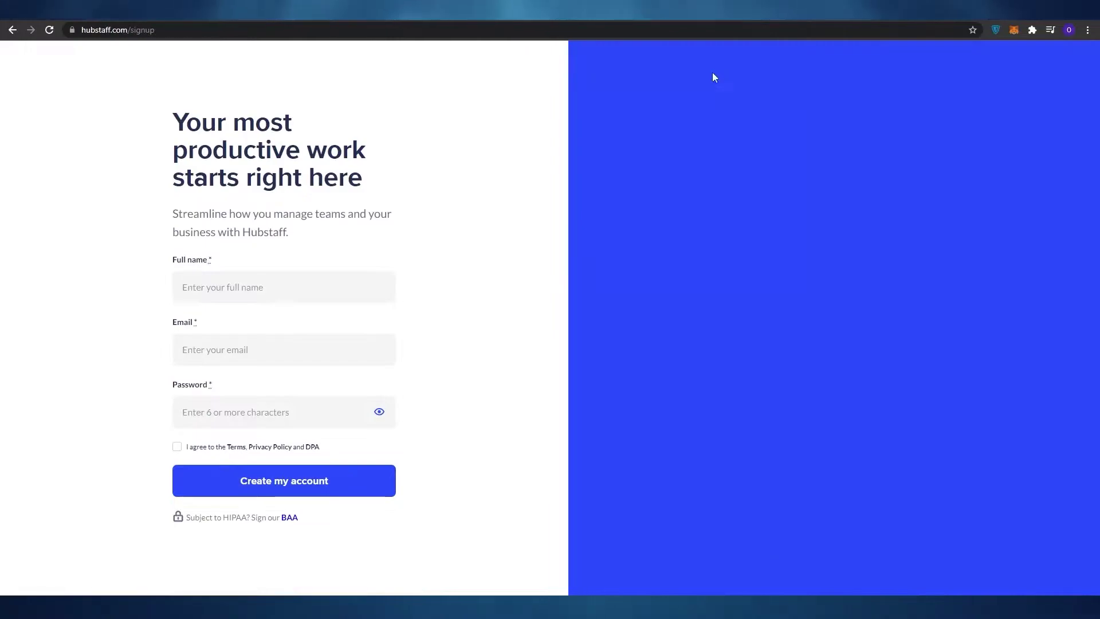
pyautogui.click(253, 293)
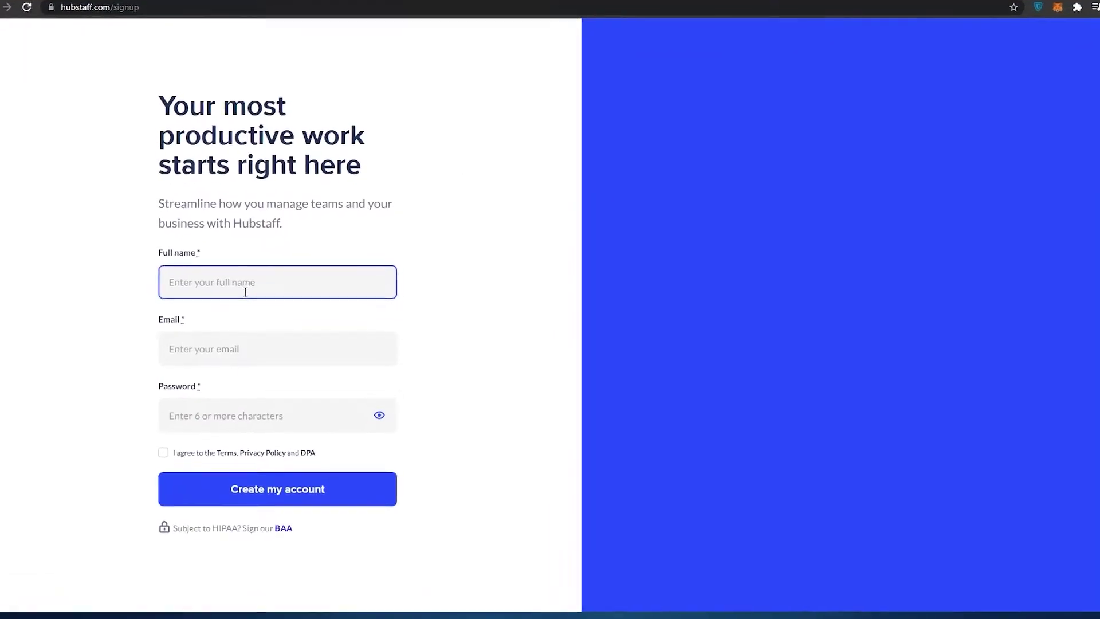
pyautogui.click(211, 354)
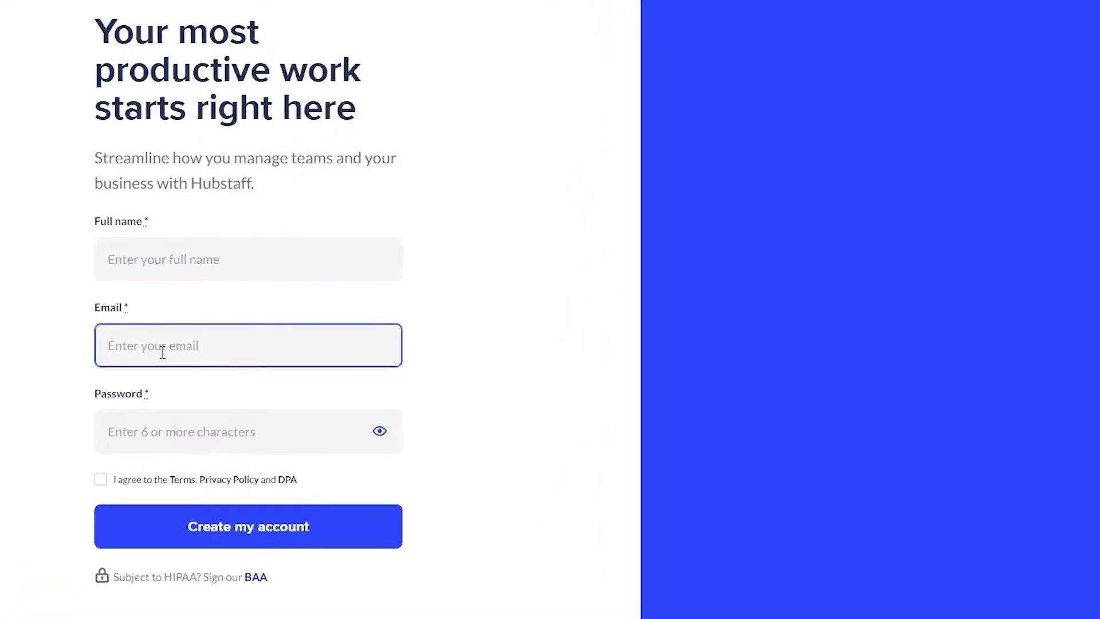
pyautogui.click(163, 438)
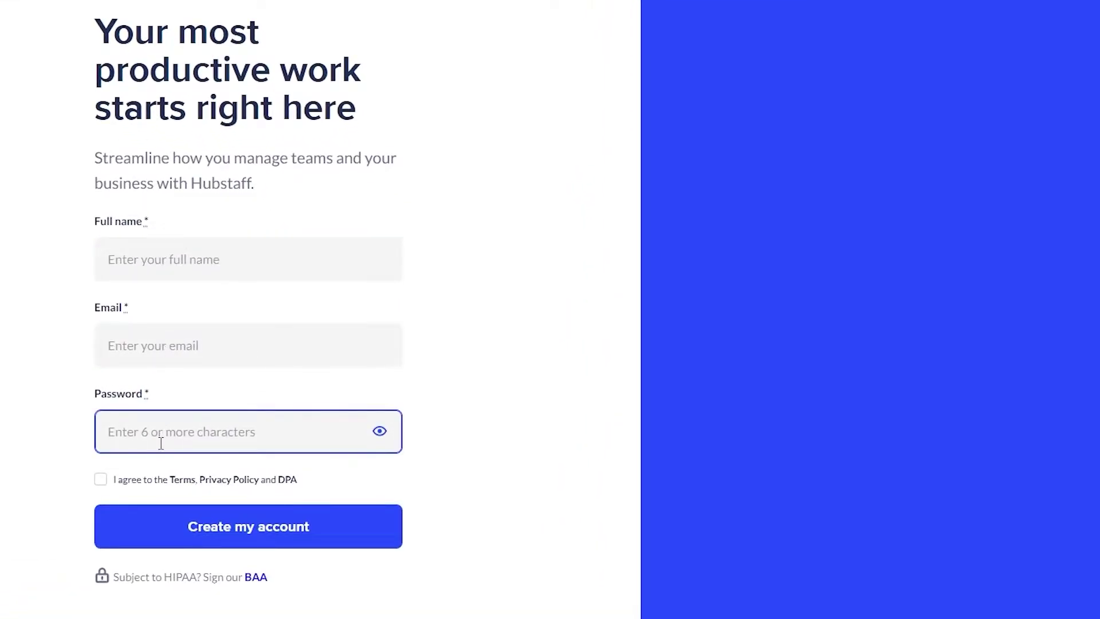
pyautogui.click(161, 485)
pyautogui.click(171, 450)
pyautogui.click(140, 486)
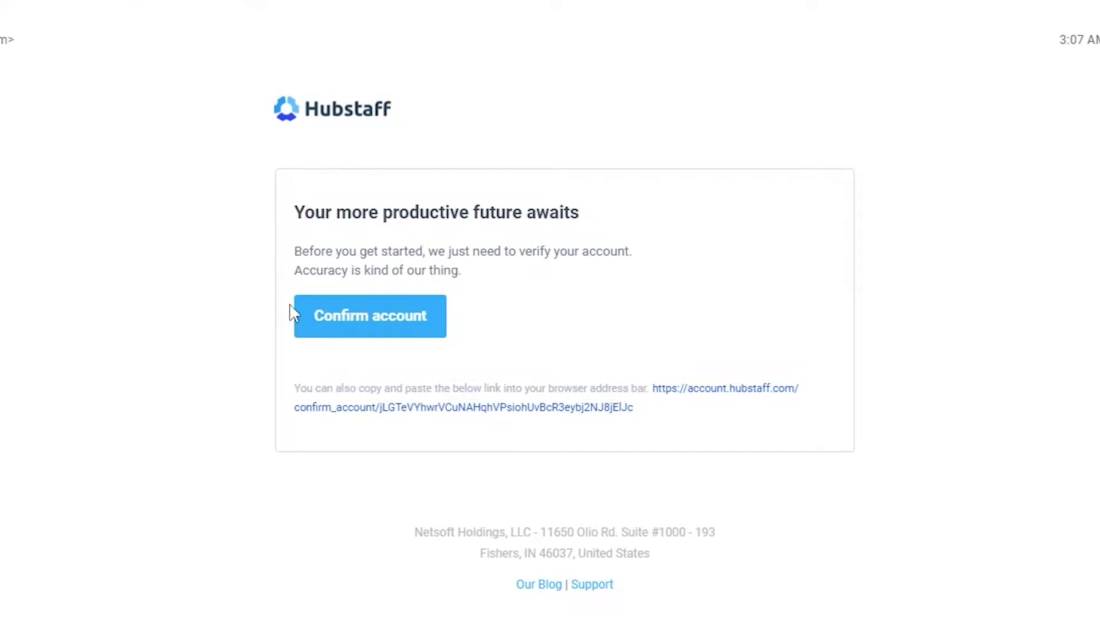
# Step: Confirm the account from the verification email and register as a business owner whose team works in an office
pyautogui.click(392, 326)
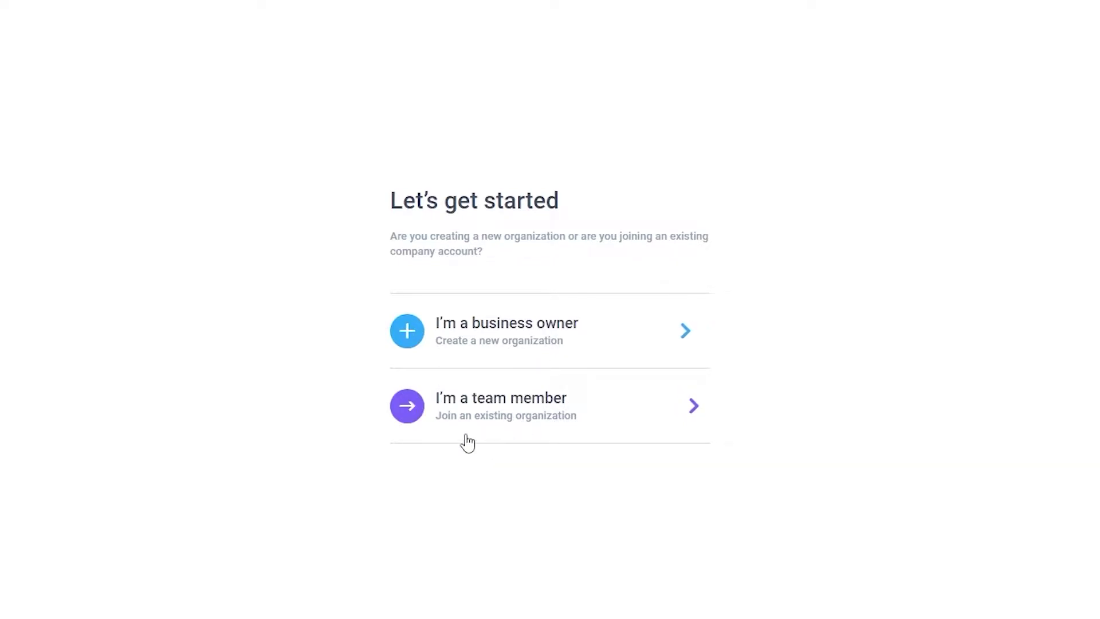
pyautogui.click(484, 353)
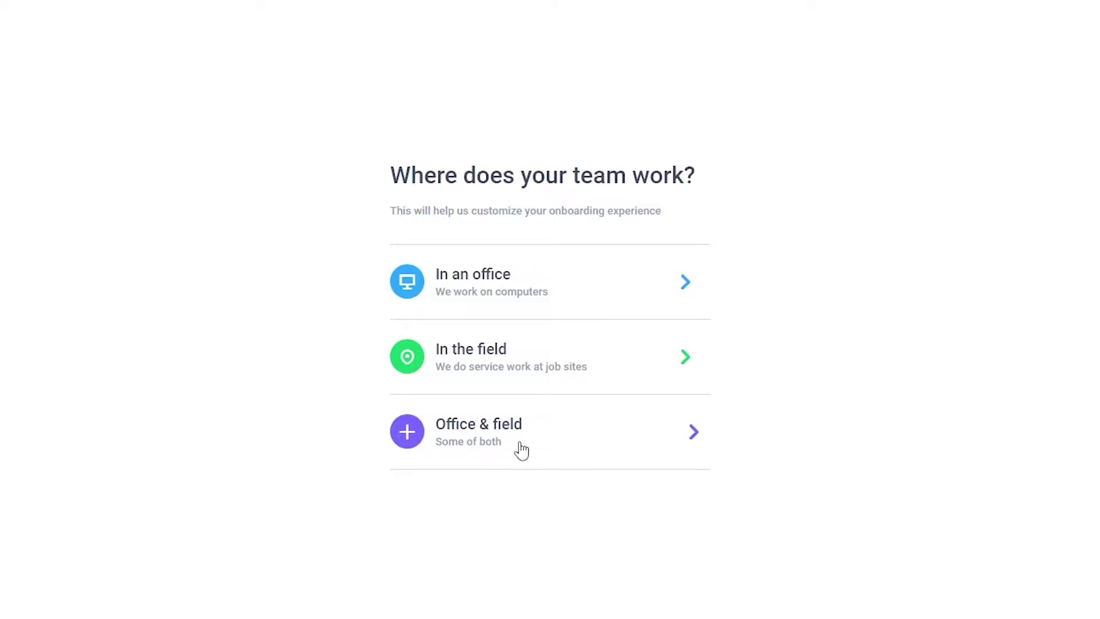
pyautogui.click(514, 307)
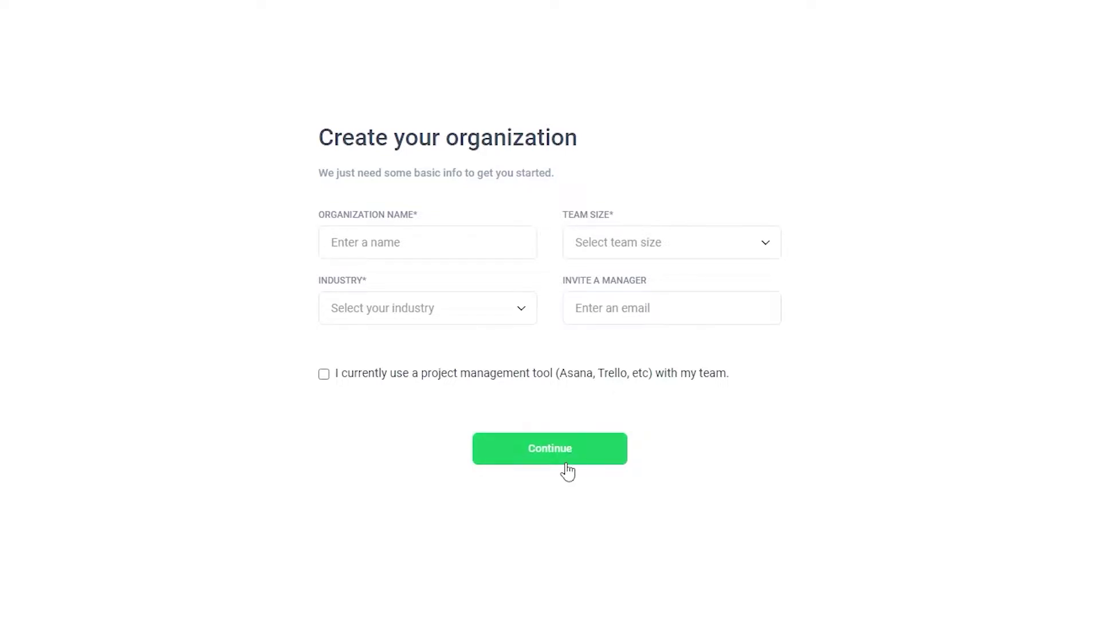
# Step: Name the new organization "test run" and set its team size to 2 - 10
pyautogui.click(411, 250)
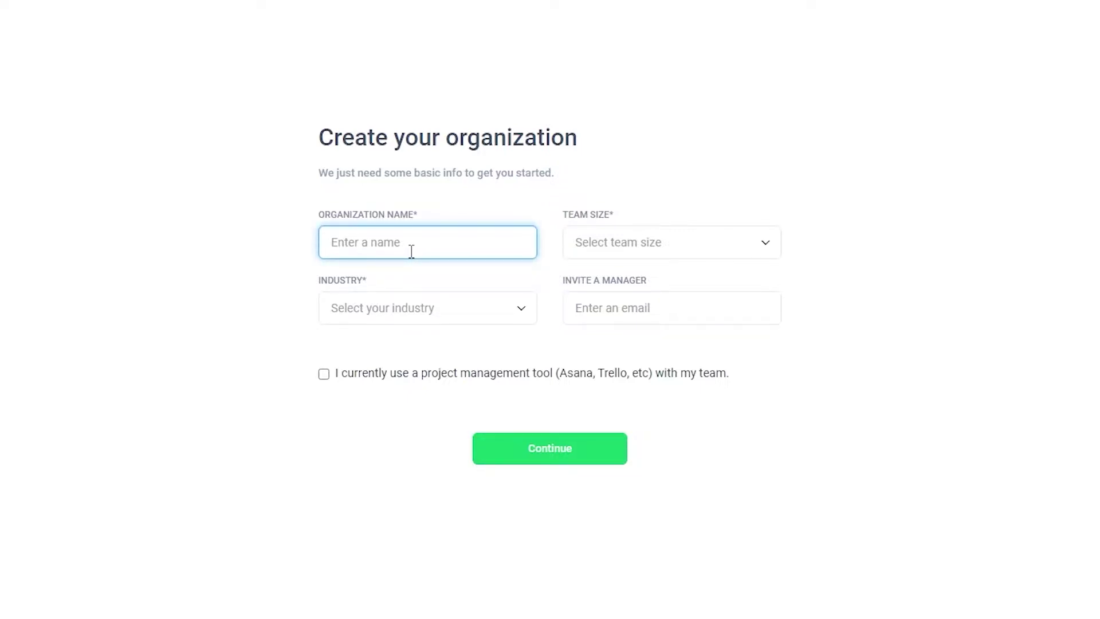
pyautogui.write('test run')
pyautogui.click(723, 252)
pyautogui.click(690, 343)
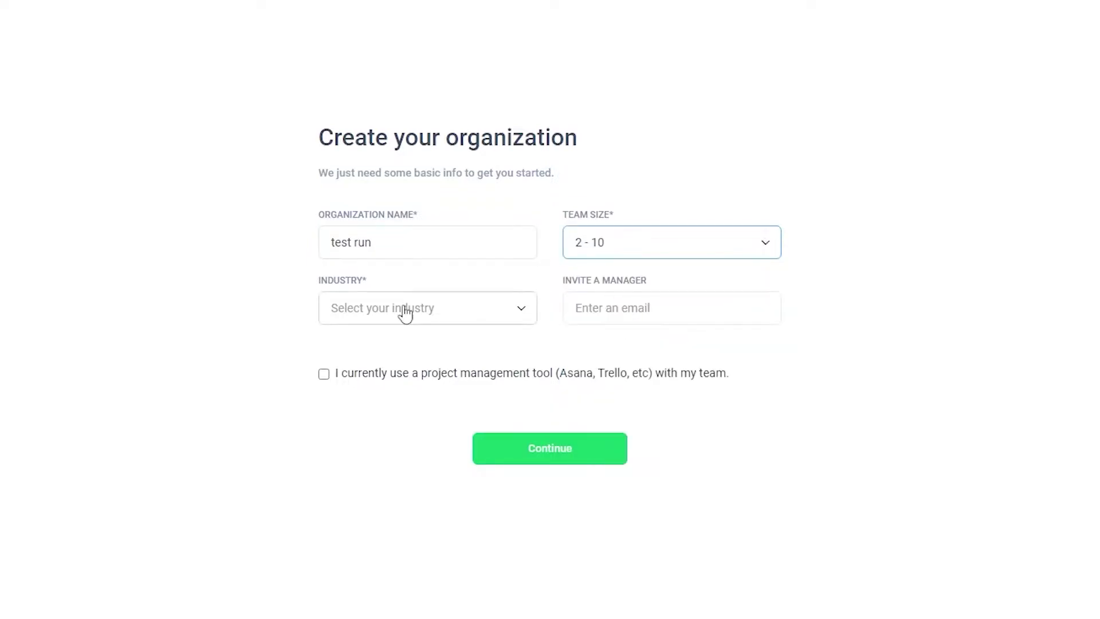
# Step: Set the organization's industry to Digital Marketing
pyautogui.click(398, 319)
pyautogui.scroll(-5, 398, 403)
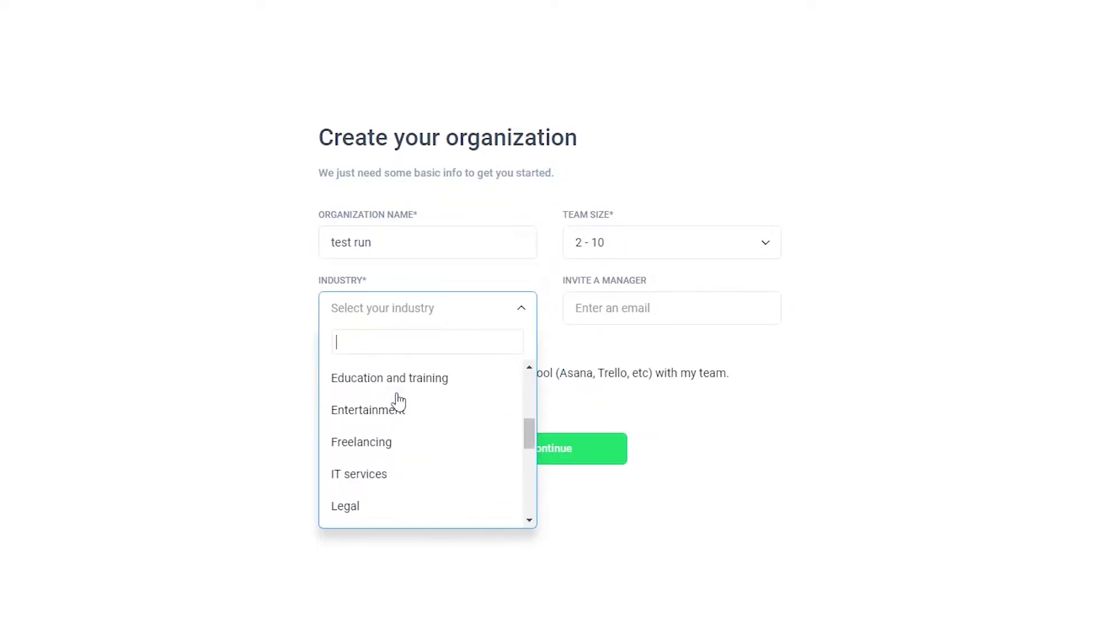
pyautogui.scroll(2, 399, 401)
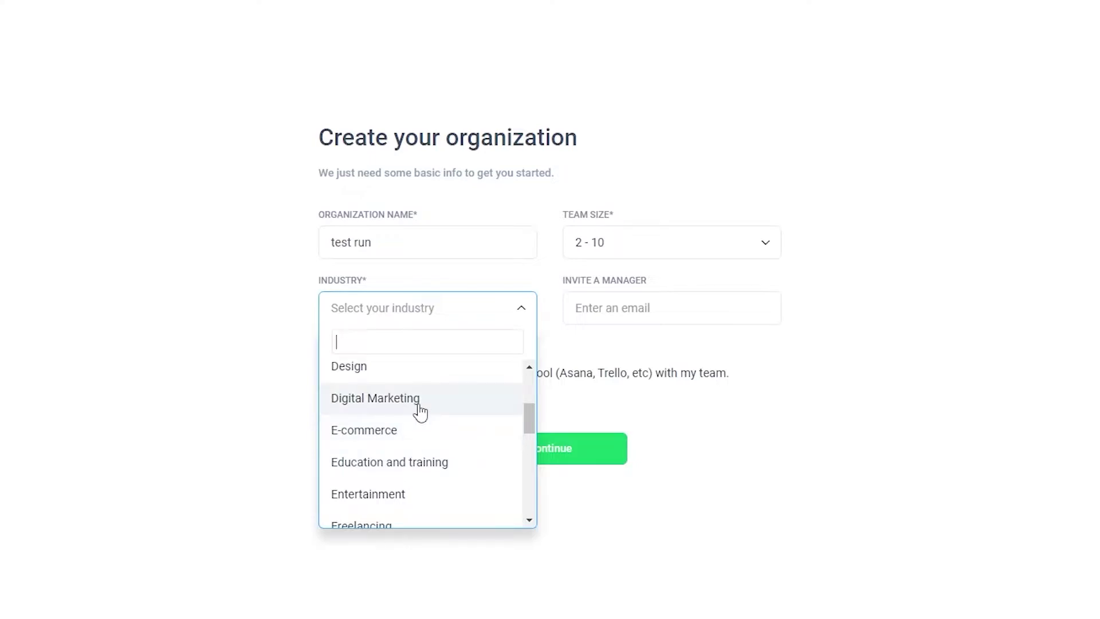
pyautogui.click(420, 411)
# Step: Change the organization's industry to Freelancing
pyautogui.click(501, 318)
pyautogui.scroll(-3, 452, 441)
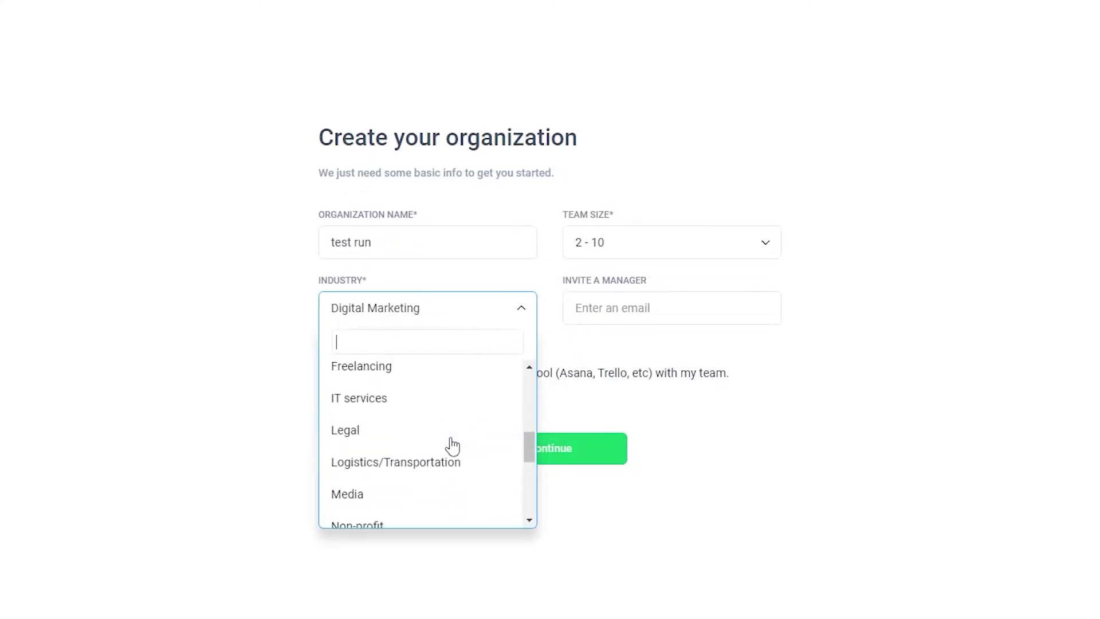
pyautogui.click(458, 369)
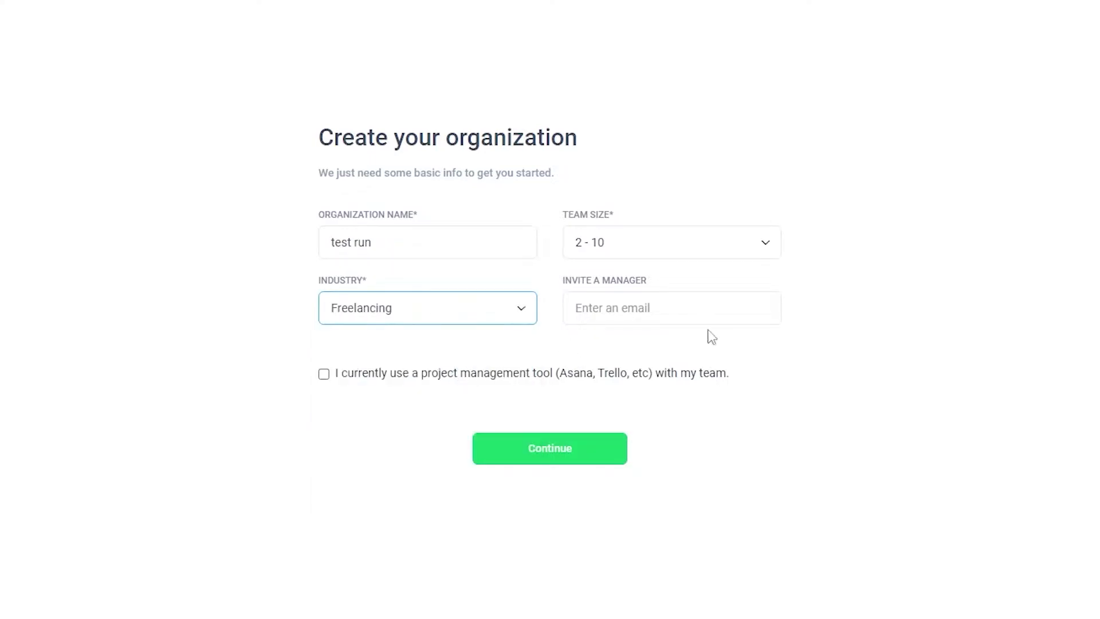
# Step: Leave the manager invitation empty and submit the organization details
pyautogui.click(618, 323)
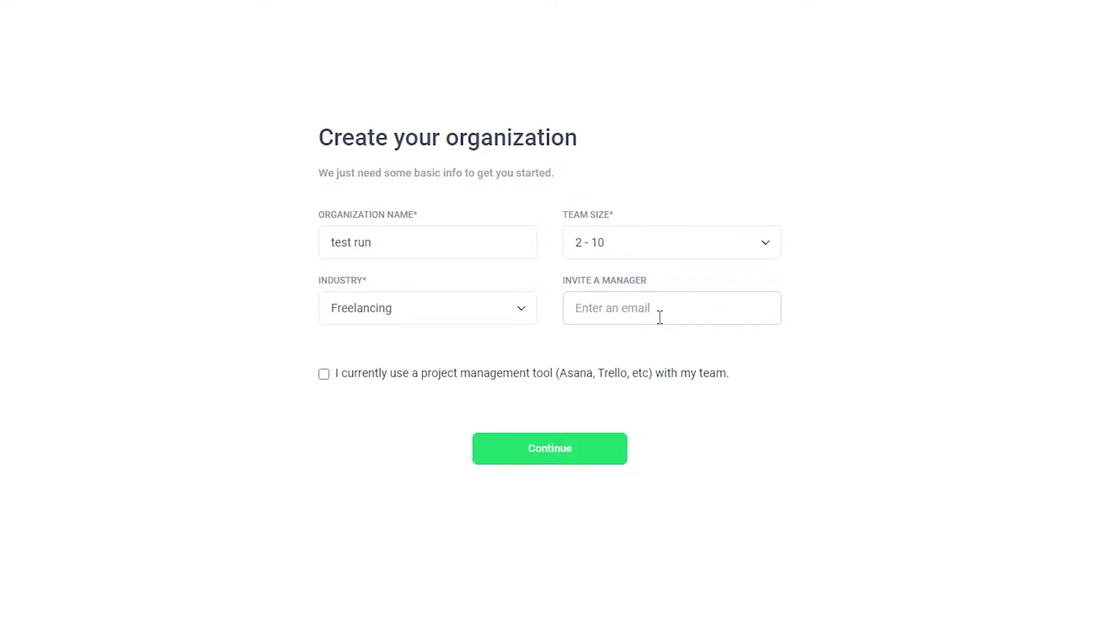
pyautogui.click(660, 316)
pyautogui.click(641, 348)
pyautogui.click(609, 436)
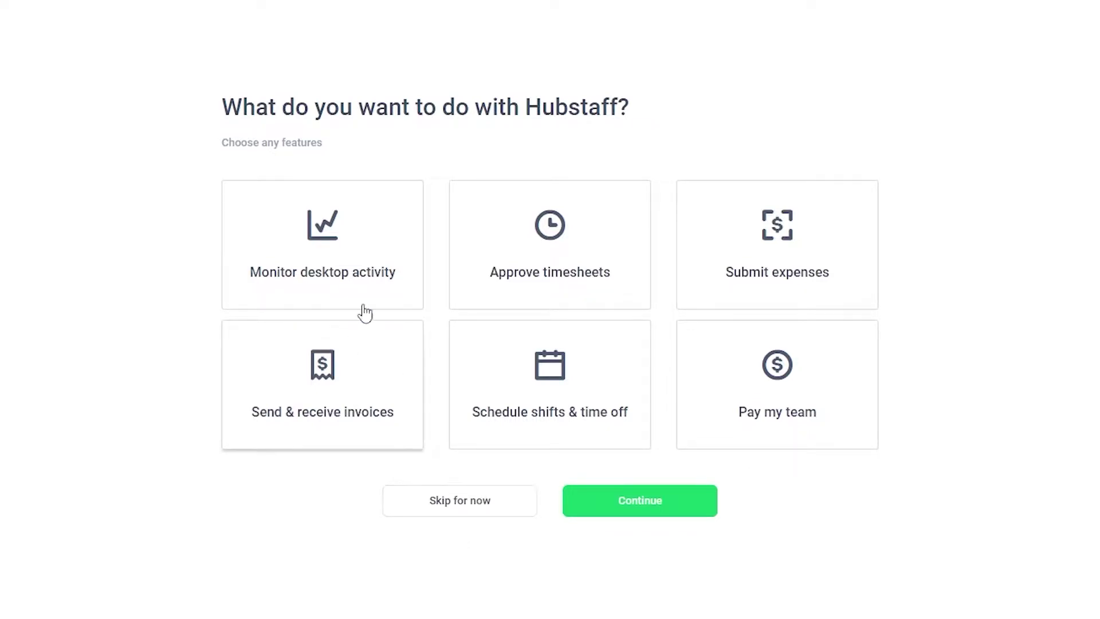
# Step: Continue past the feature choices without selecting any and accept the suggested projects Virtual Assistant and Social Media
pyautogui.click(676, 514)
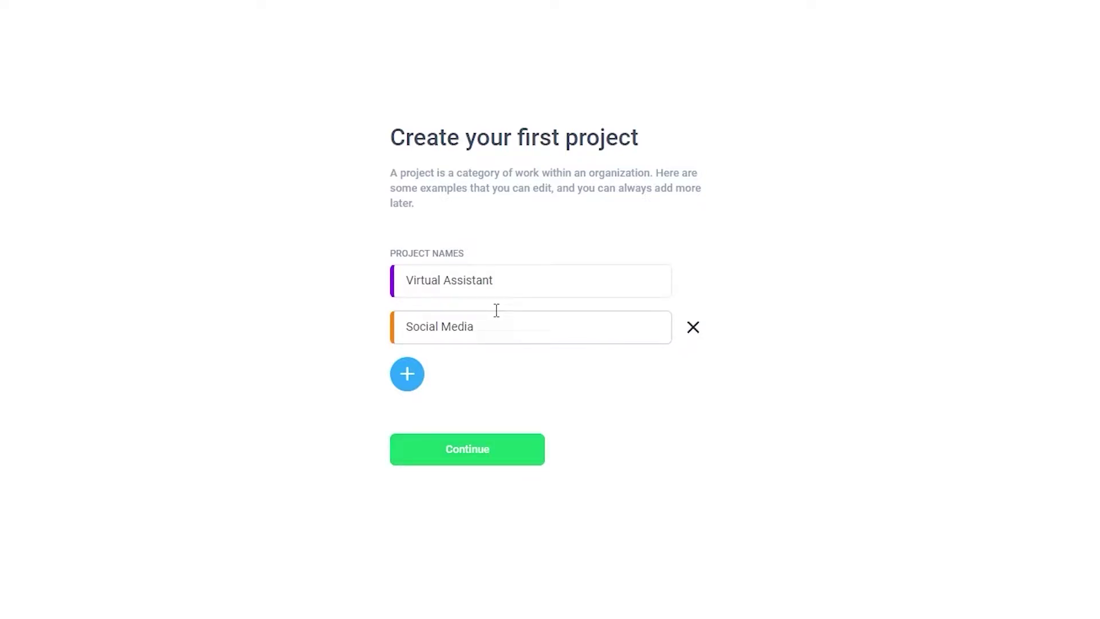
pyautogui.click(473, 457)
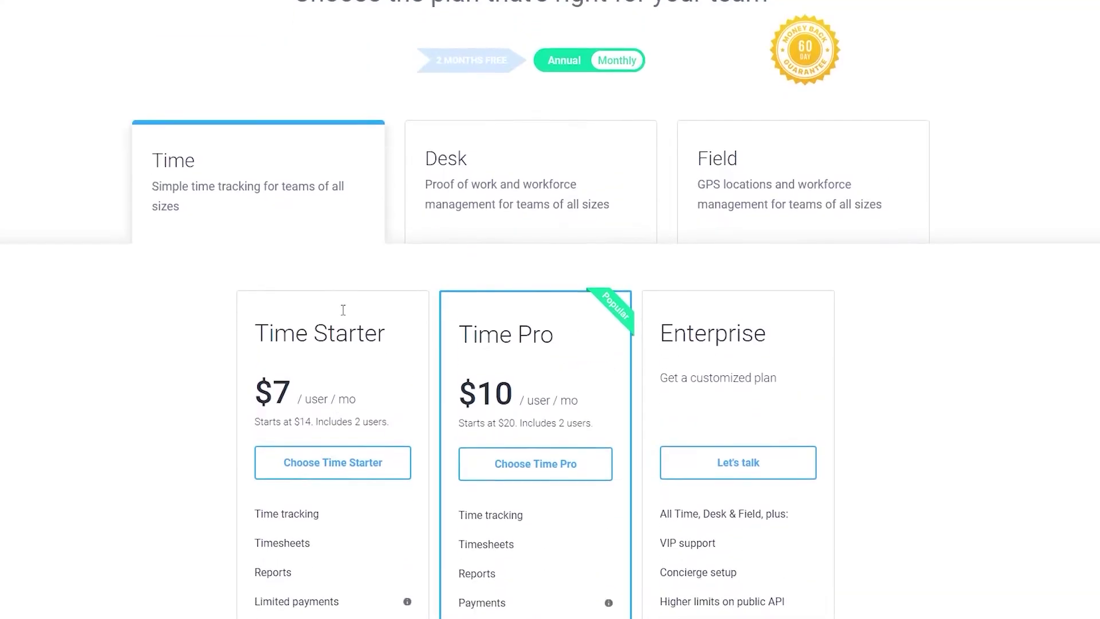
# Step: Compare the Time, Desk and Field pricing plans and review the features included in the Time plans
pyautogui.click(509, 155)
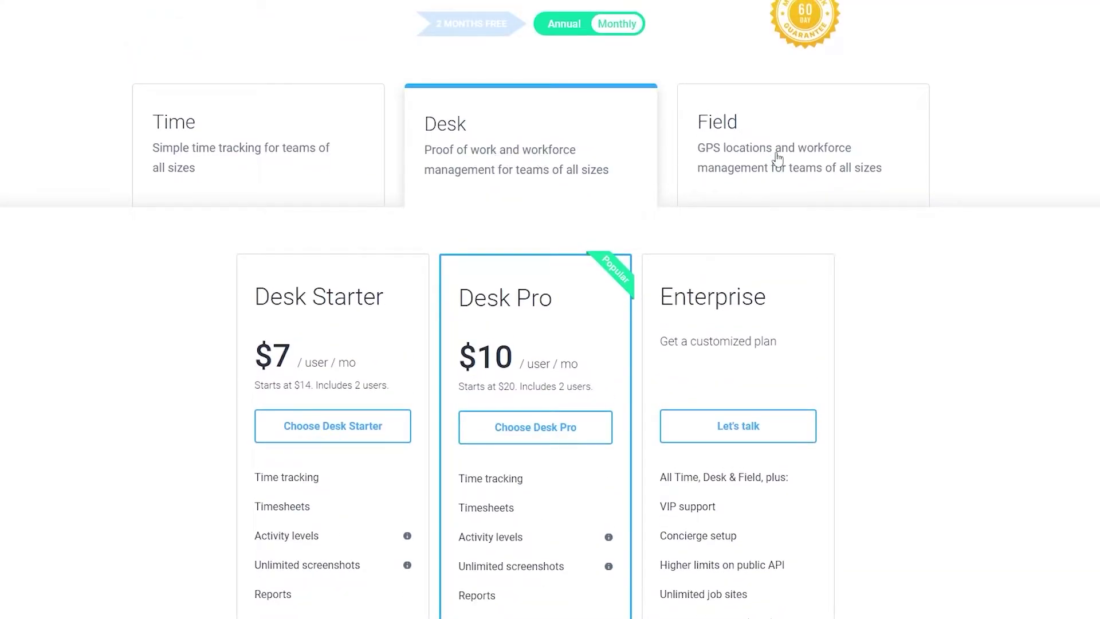
pyautogui.click(777, 159)
pyautogui.click(265, 183)
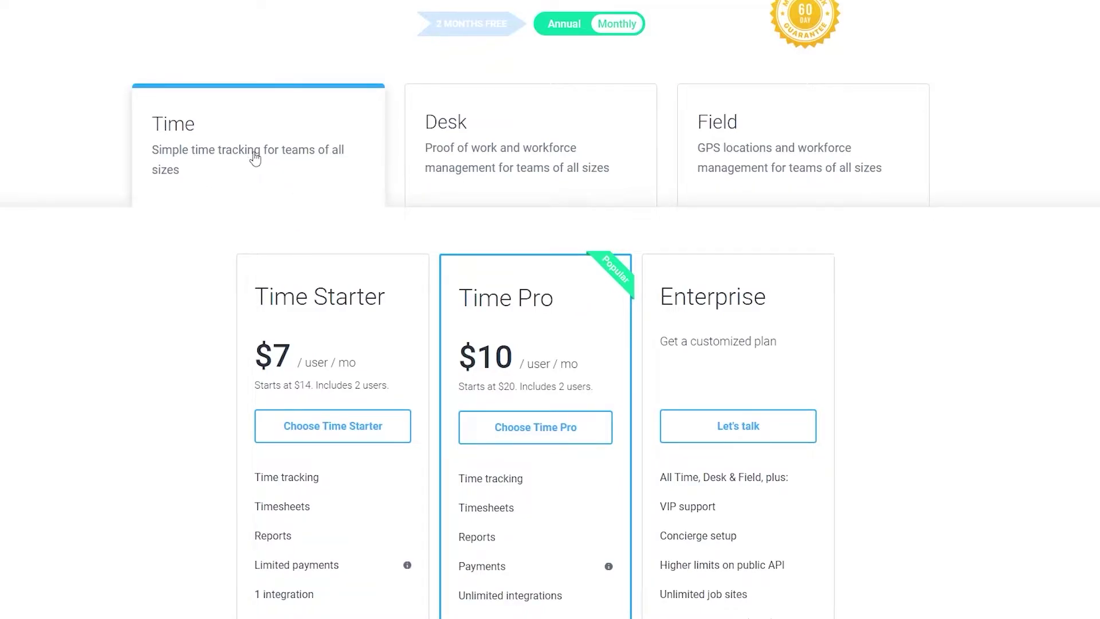
pyautogui.scroll(-3, 257, 164)
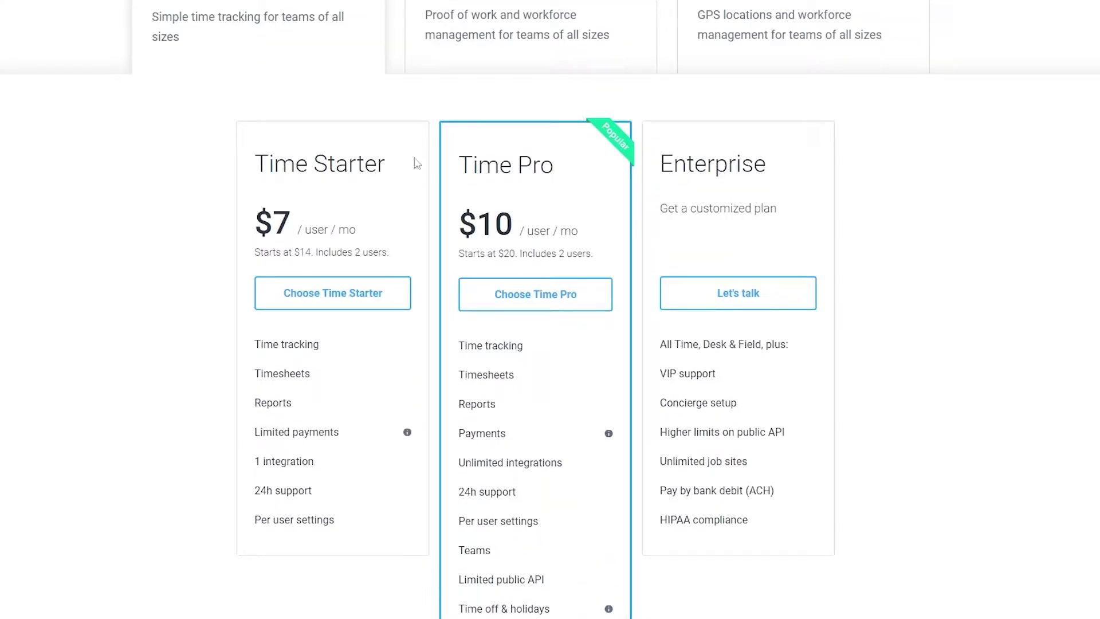
pyautogui.scroll(-1, 337, 240)
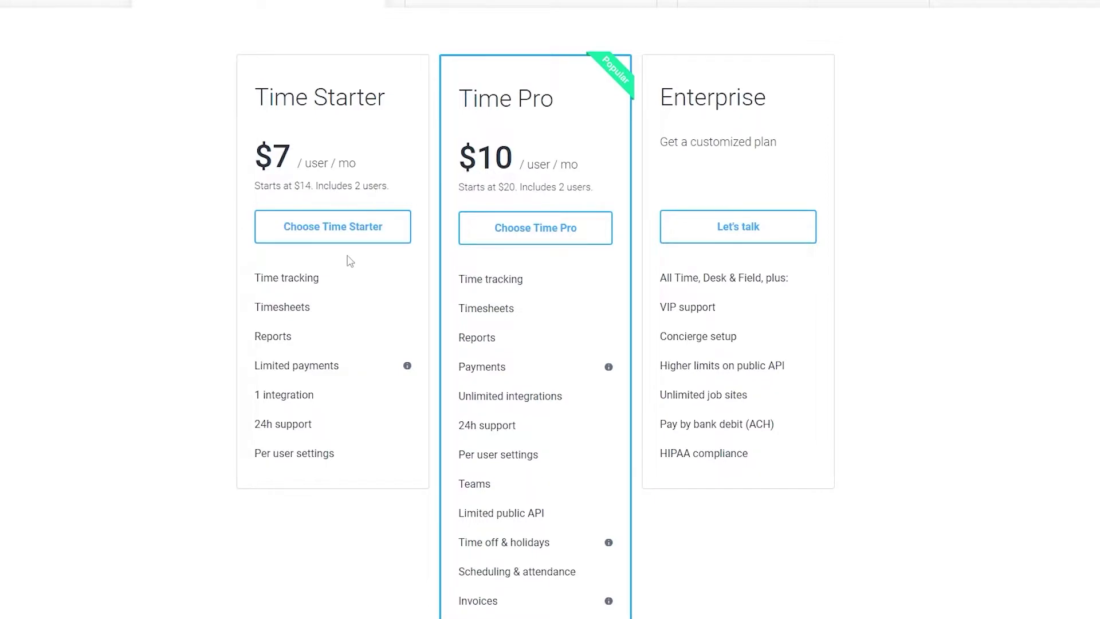
pyautogui.scroll(-1, 350, 261)
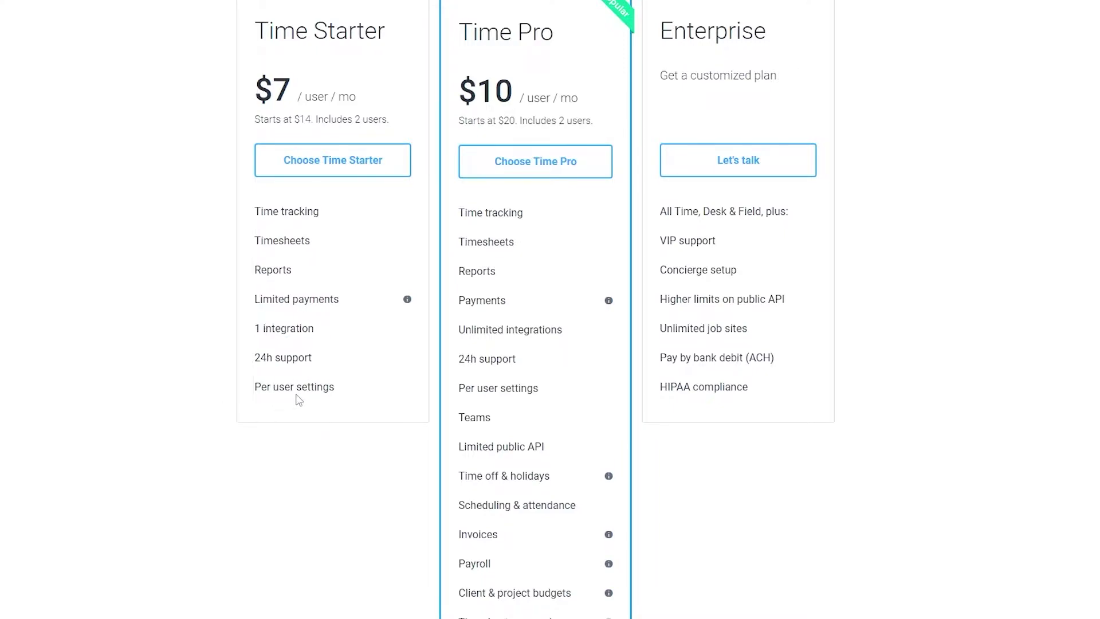
pyautogui.scroll(-1, 298, 400)
pyautogui.scroll(2, 306, 399)
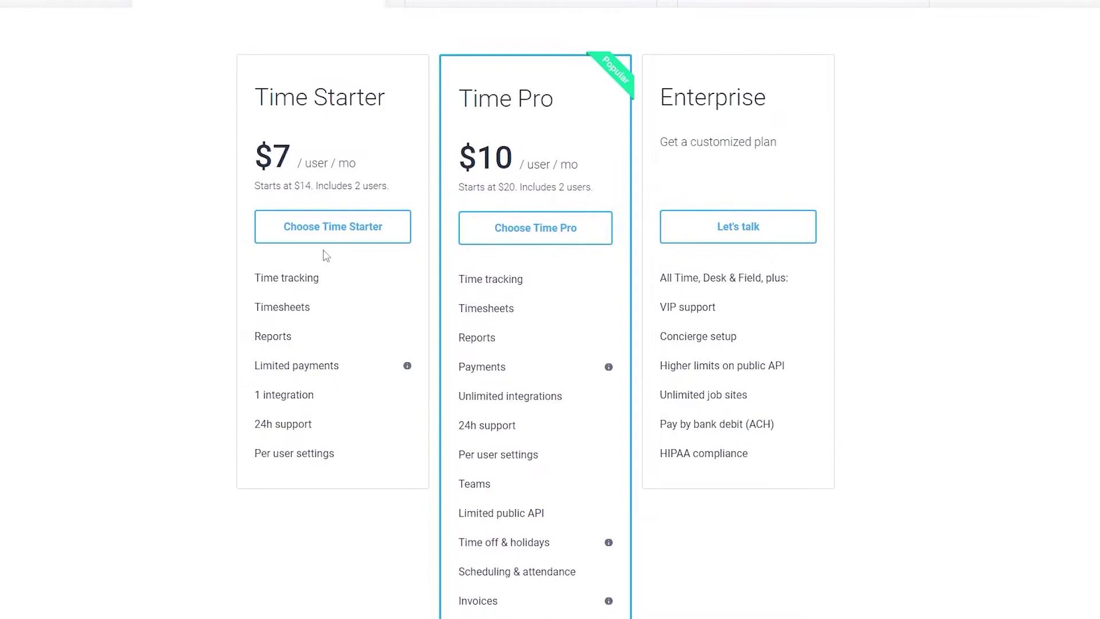
# Step: Choose the monthly Time Starter plan to bring up its credit card form
pyautogui.click(353, 236)
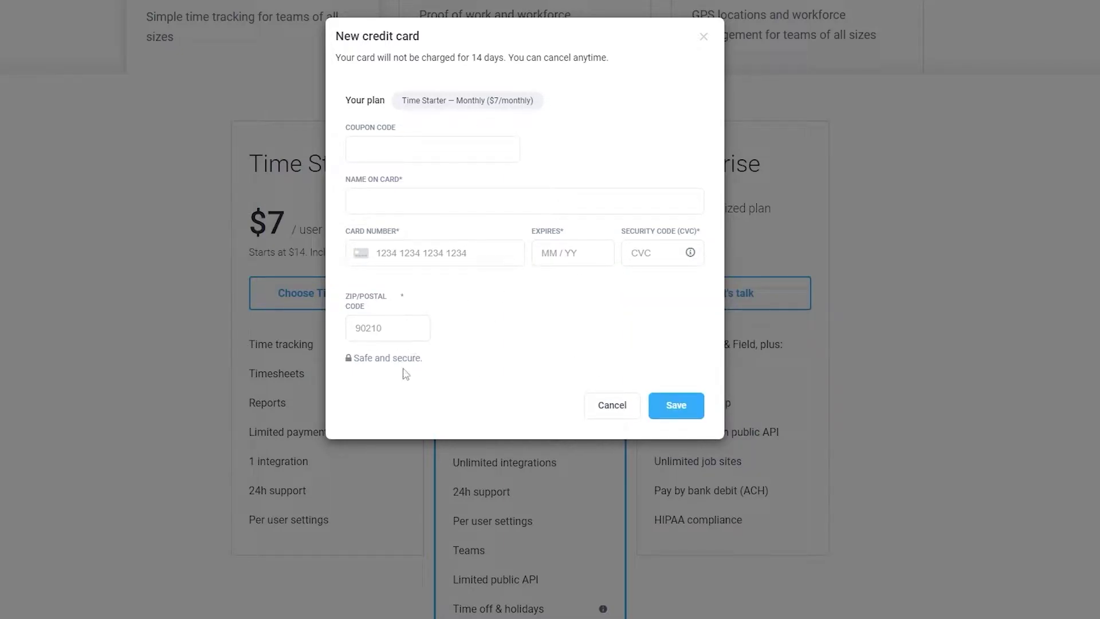
pyautogui.scroll(1, 439, 309)
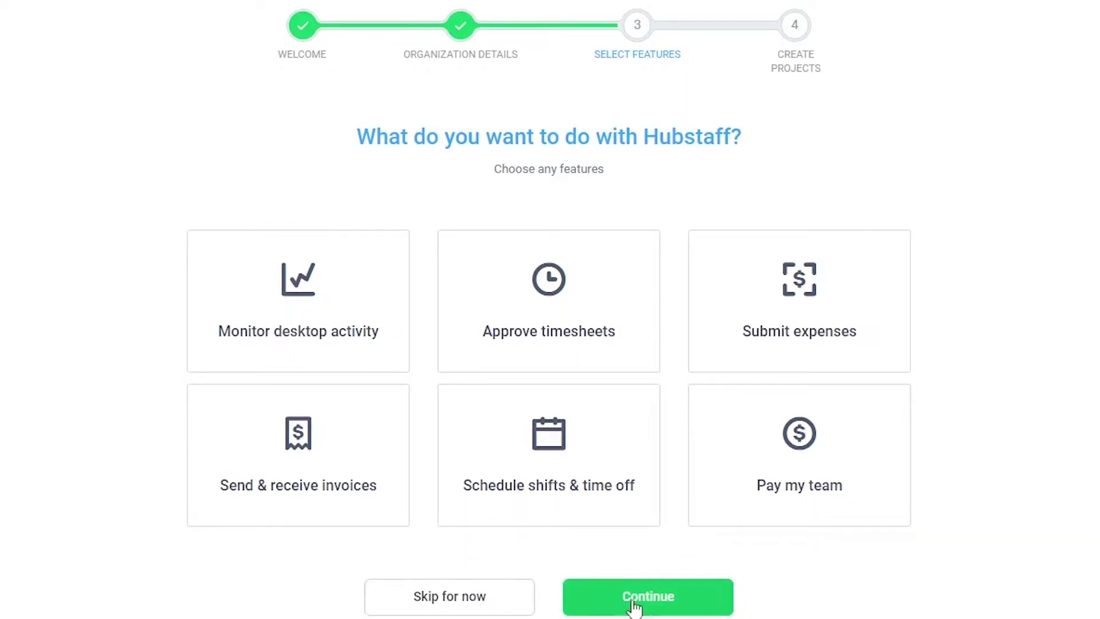
# Step: Skip the feature selection and go through the suggested project name fields, Bookkeeping and Admin
pyautogui.click(450, 603)
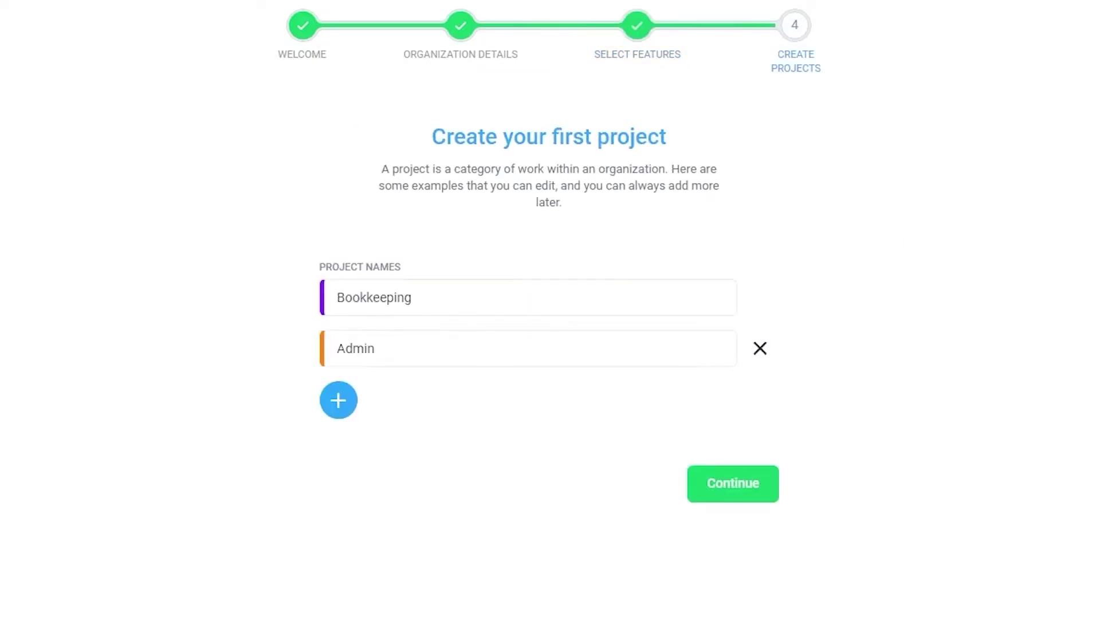
pyautogui.click(419, 296)
pyautogui.click(408, 358)
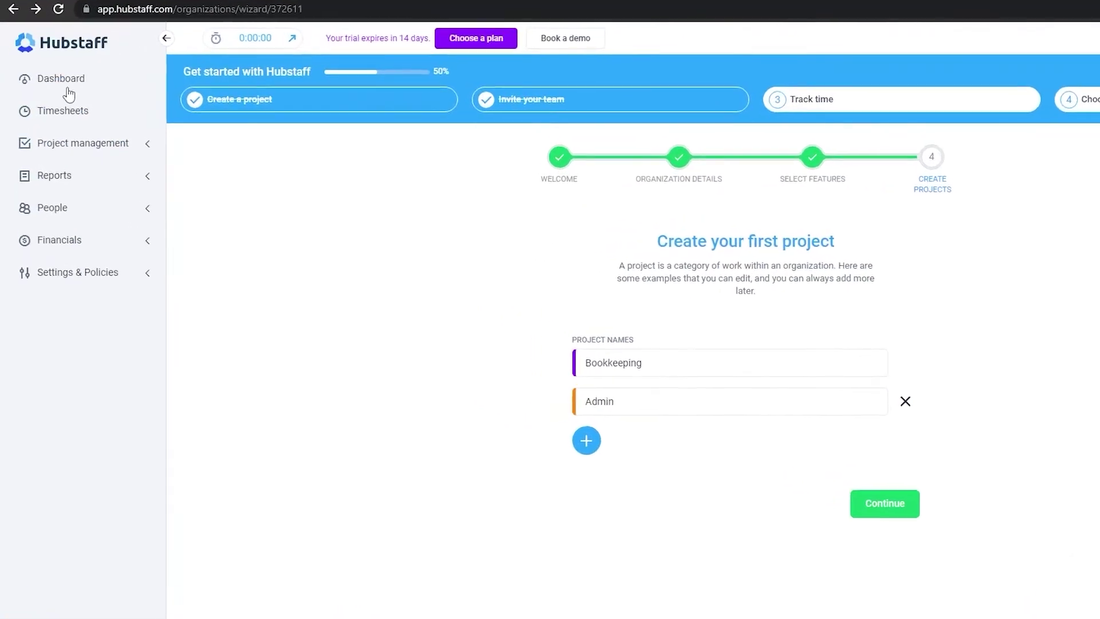
# Step: Go to the Dashboard and decline the onboarding call offered in the welcome dialog
pyautogui.rightClick(64, 87)
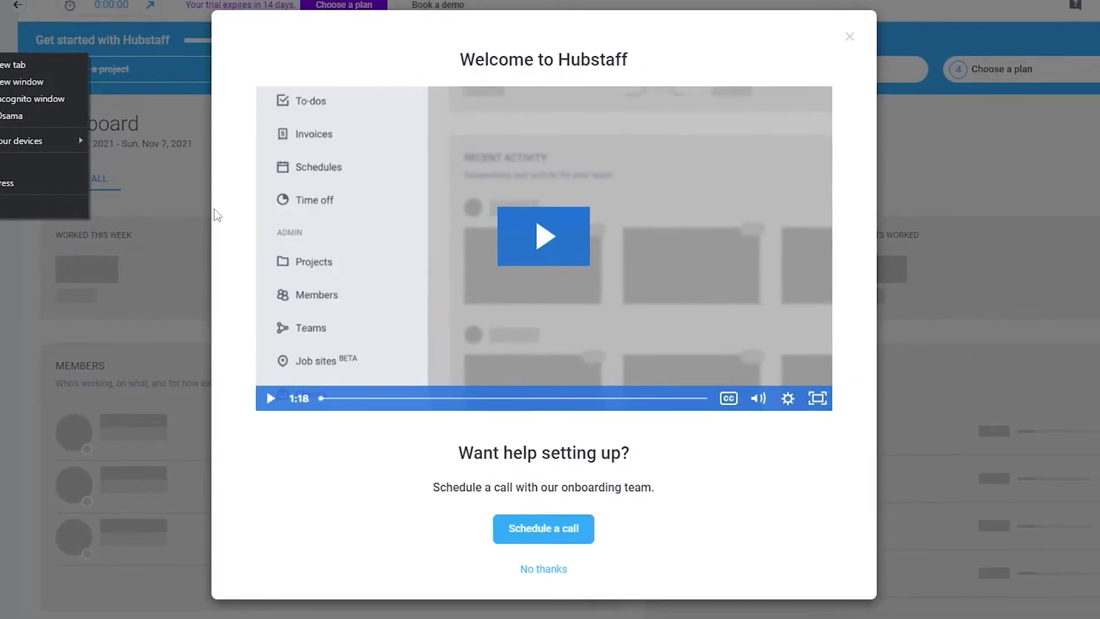
pyautogui.click(544, 567)
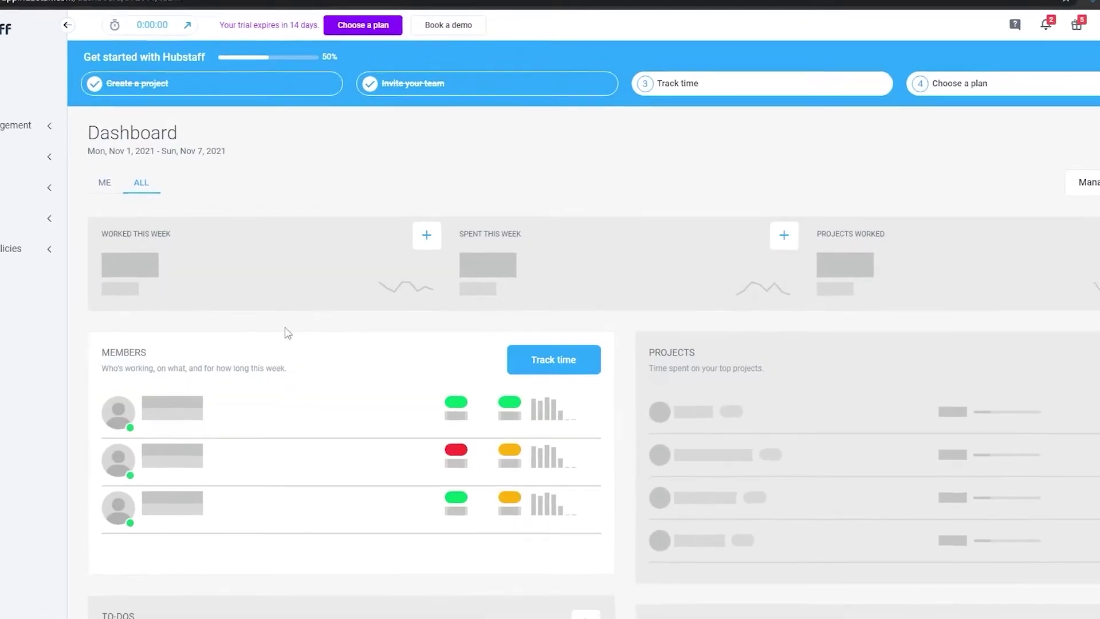
# Step: Look over the Dashboard's weekly summary, members, to-dos, projects and project budgets widgets
pyautogui.scroll(-1, 194, 222)
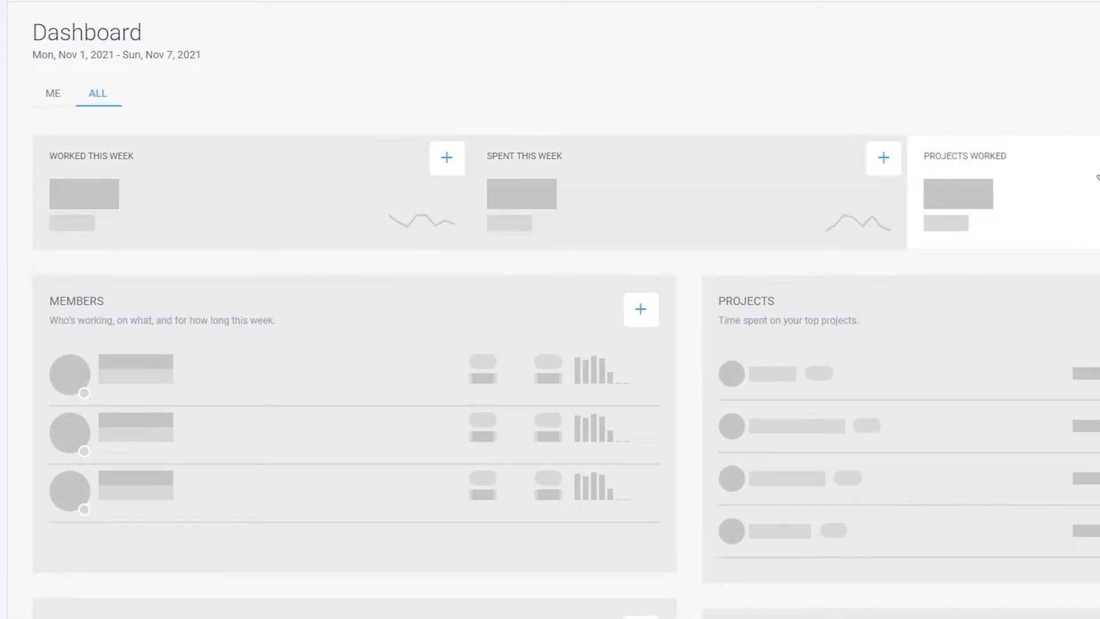
pyautogui.scroll(-3, 1097, 175)
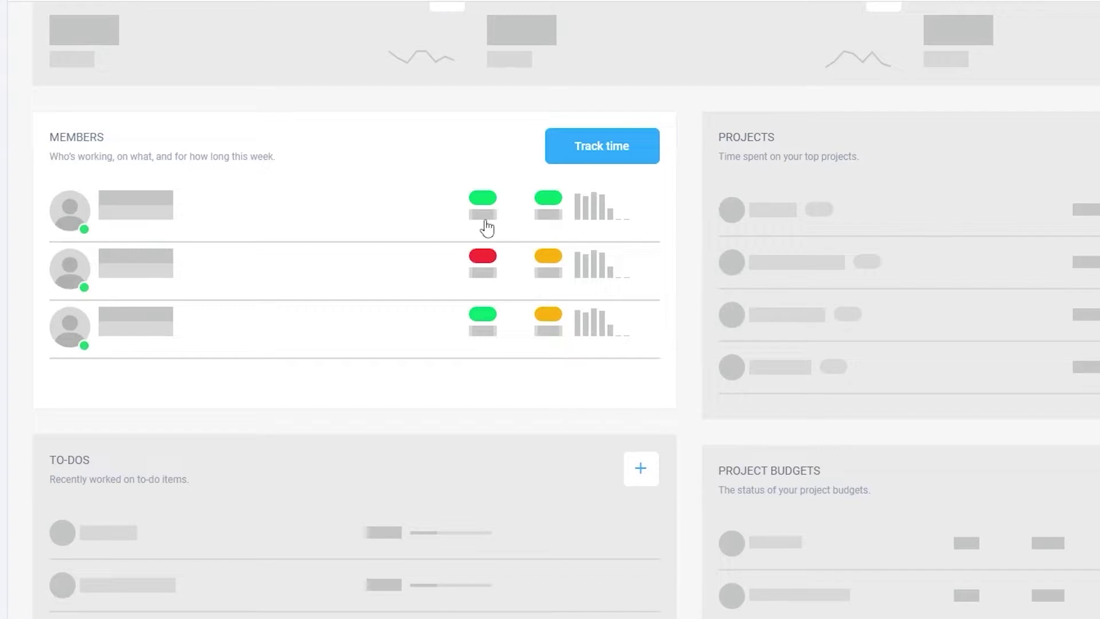
pyautogui.scroll(-1, 1040, 181)
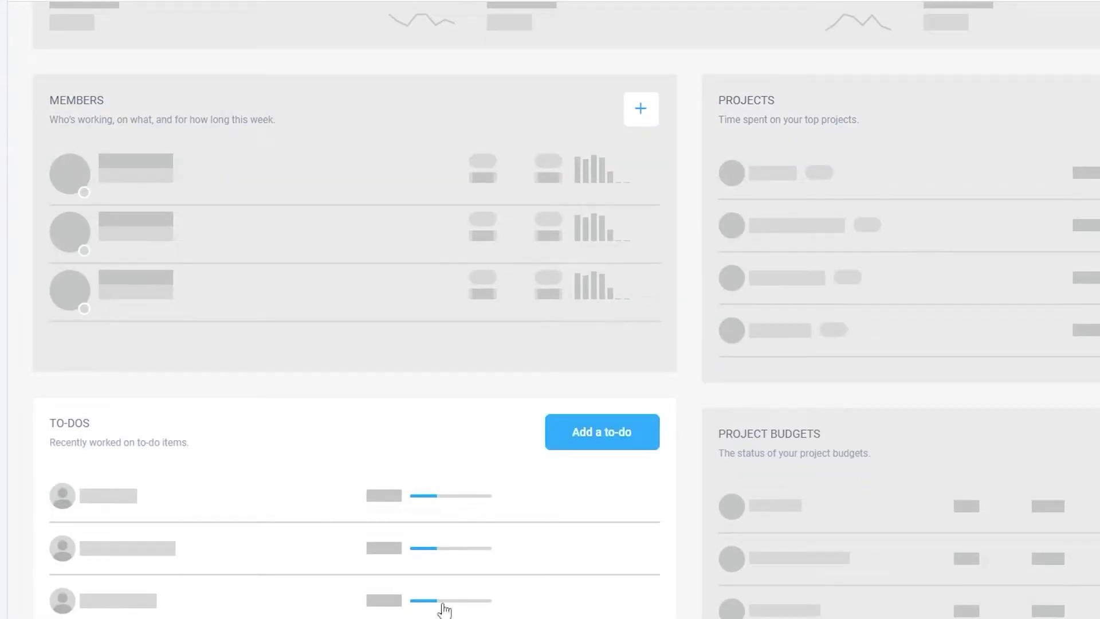
pyautogui.scroll(3, 816, 584)
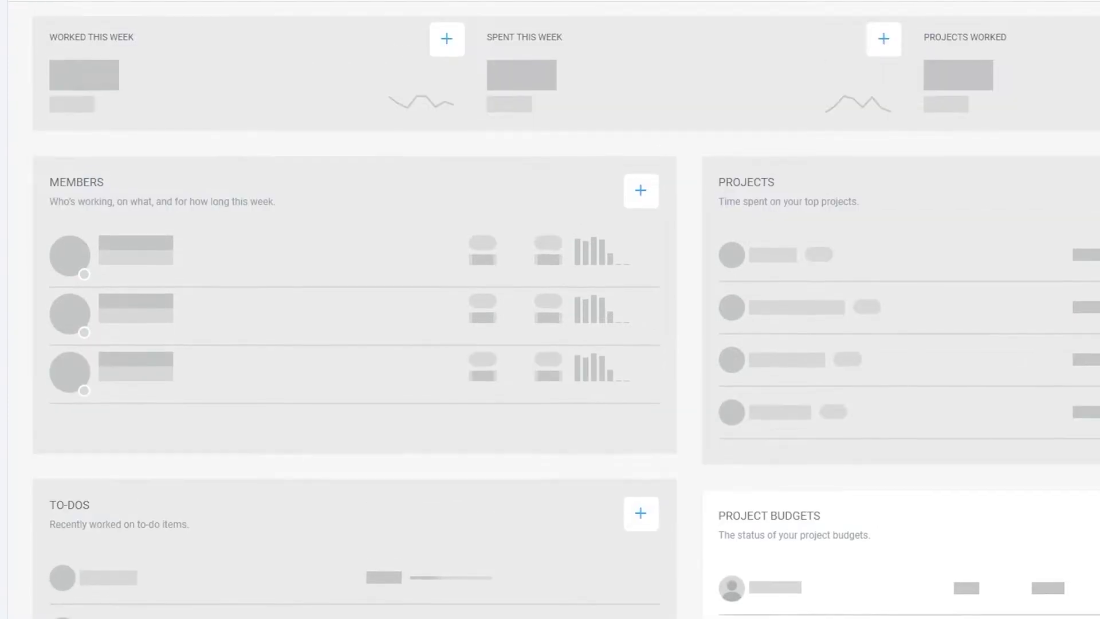
pyautogui.scroll(-2, 819, 602)
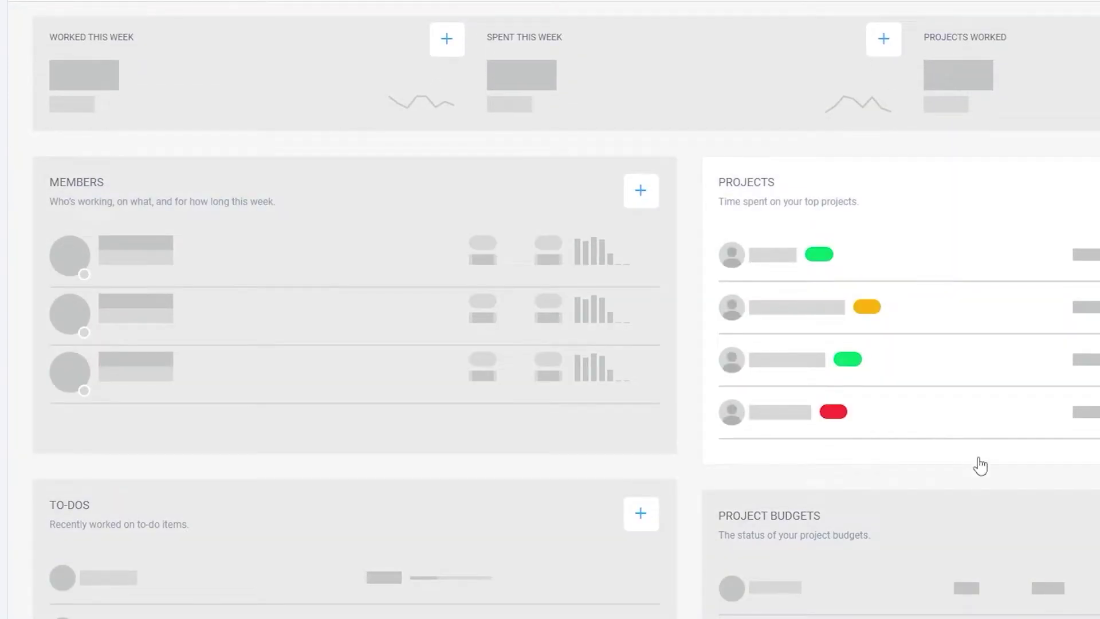
# Step: Add the small Worked today widget to the Dashboard and close the widget list
pyautogui.scroll(3, 698, 349)
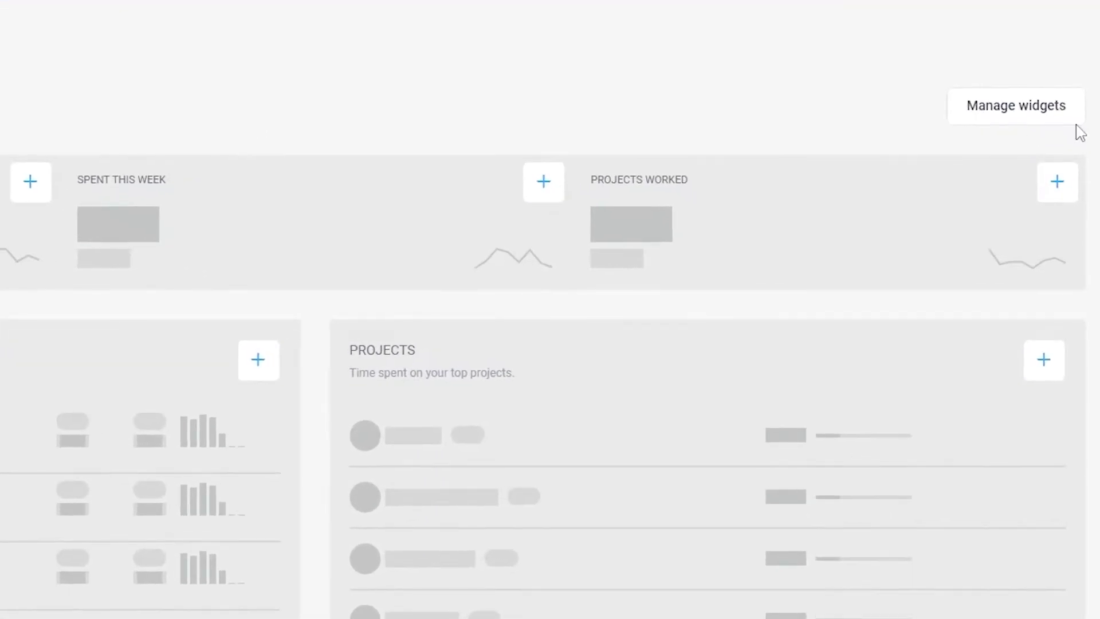
pyautogui.click(1016, 123)
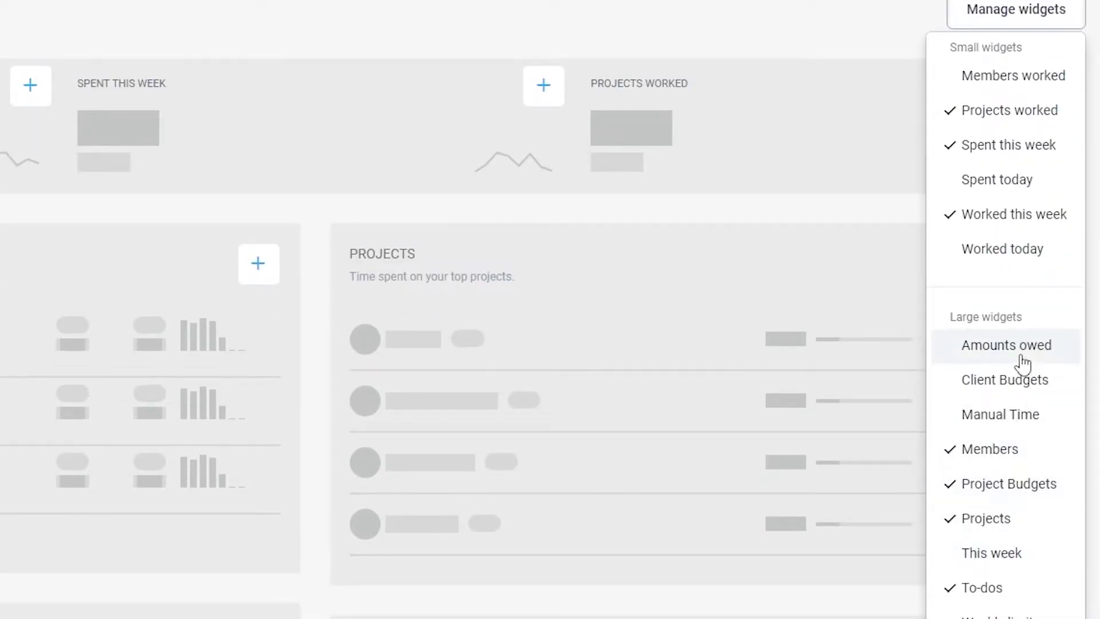
pyautogui.click(1019, 250)
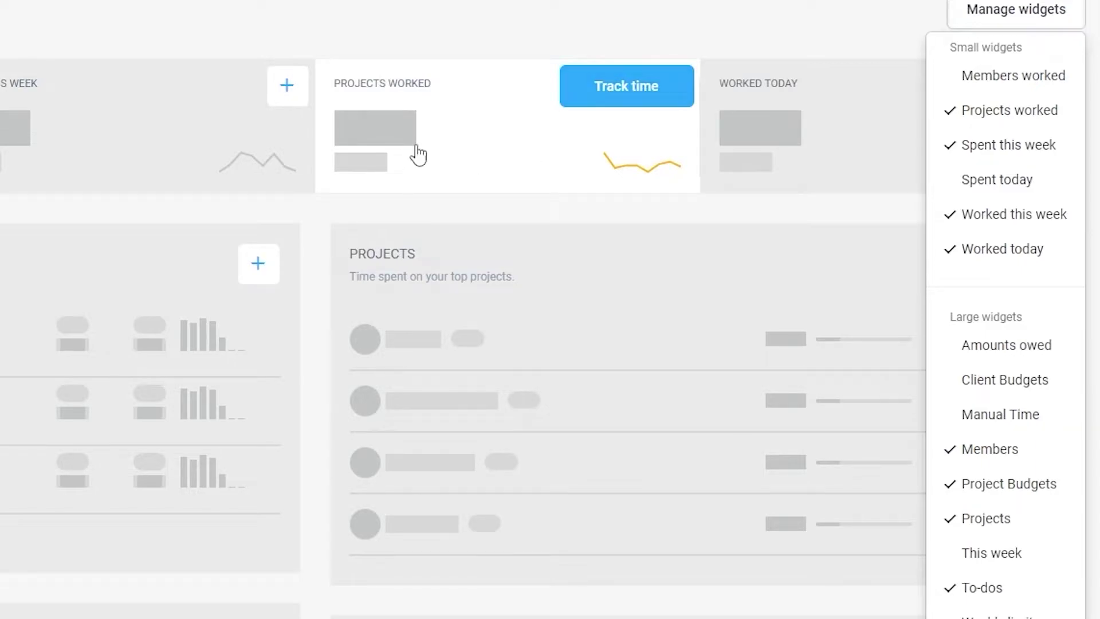
pyautogui.click(795, 141)
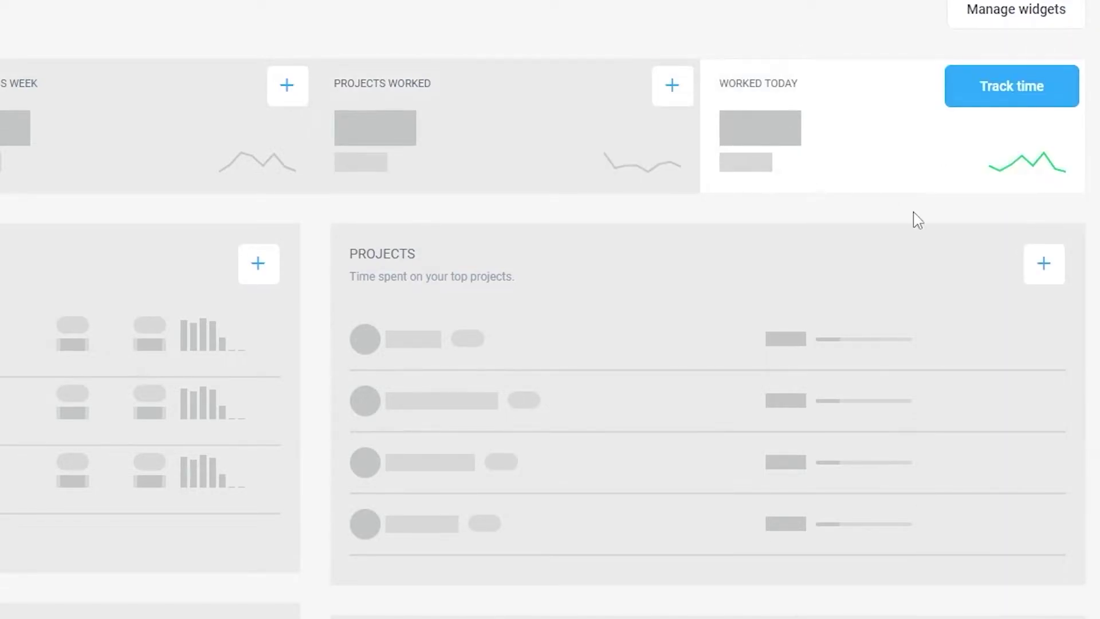
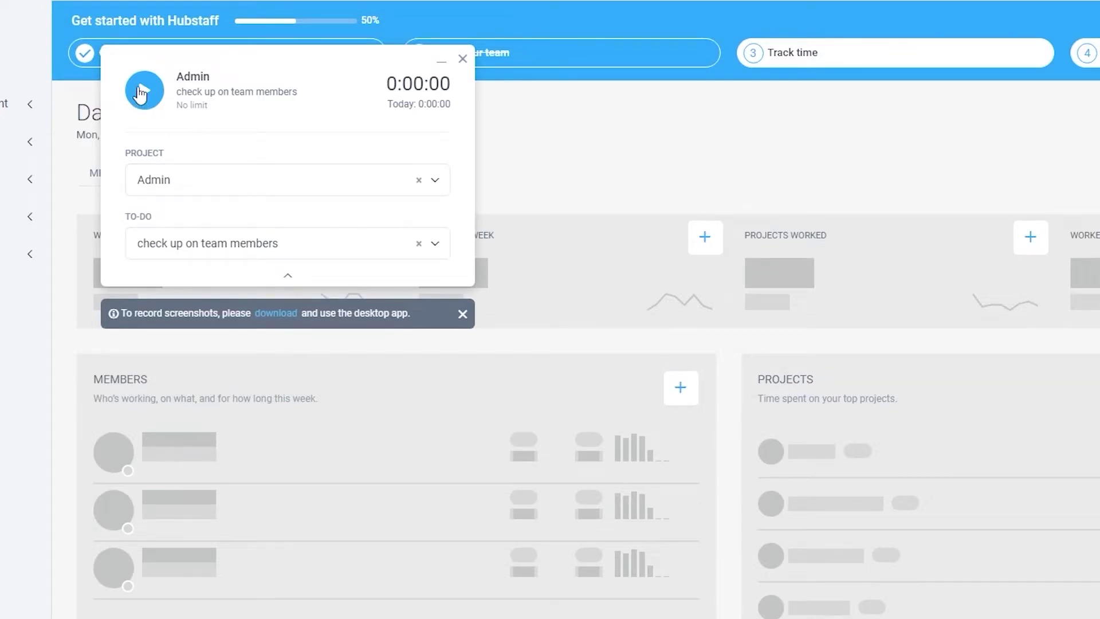
# Step: Start tracking time on the Admin project's "check up on team members" to-do, then minimize the timer and move it clear of the widgets
pyautogui.click(141, 94)
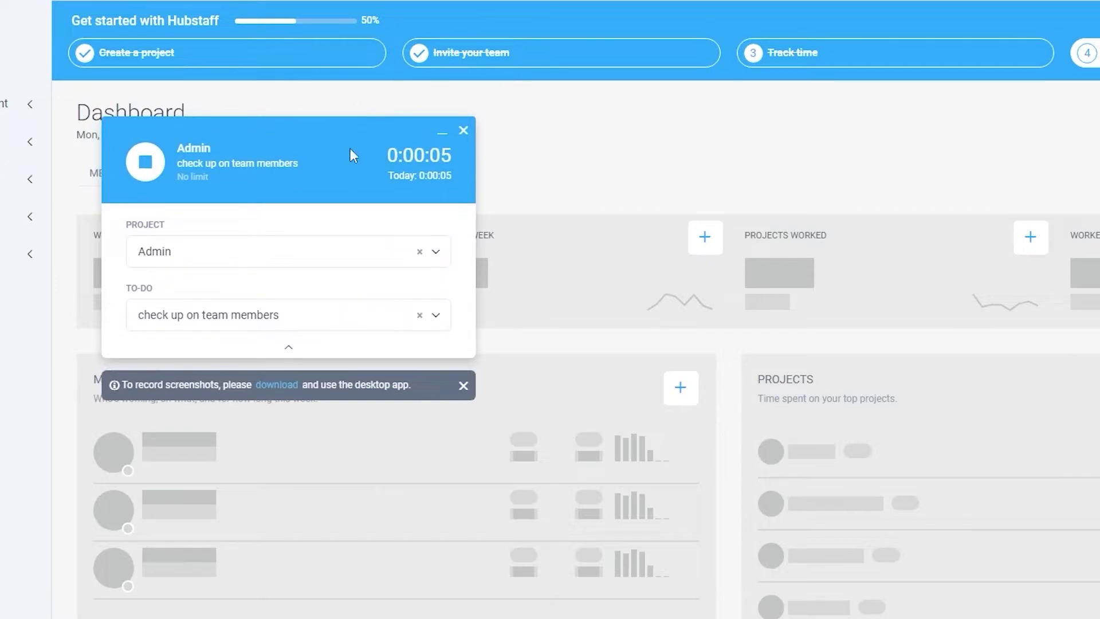
pyautogui.moveTo(325, 128); pyautogui.dragTo(348, 237)
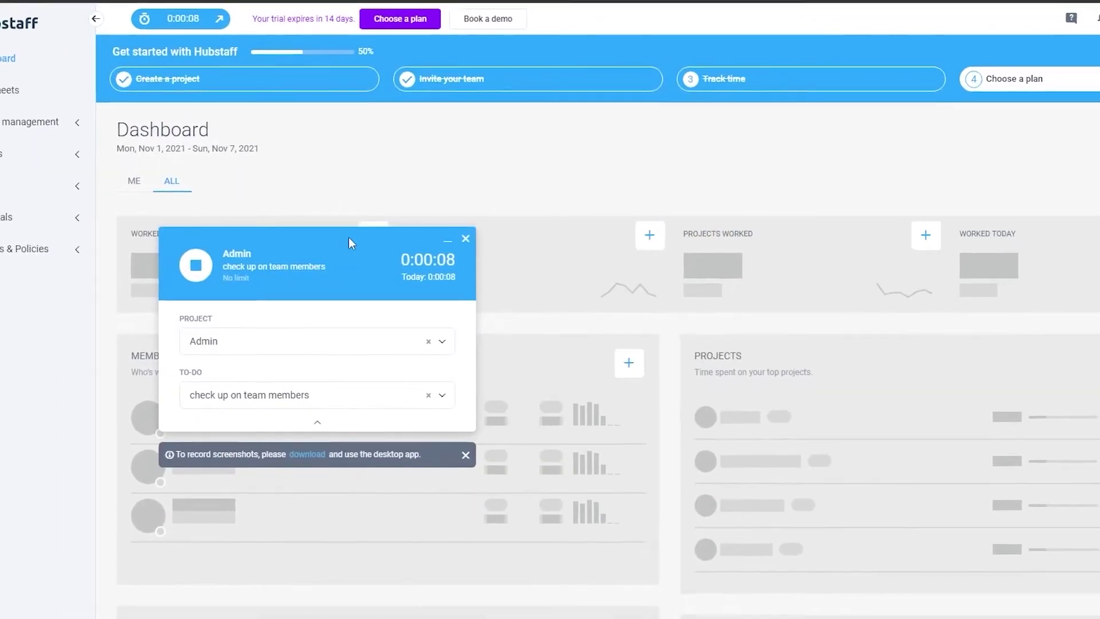
pyautogui.click(448, 240)
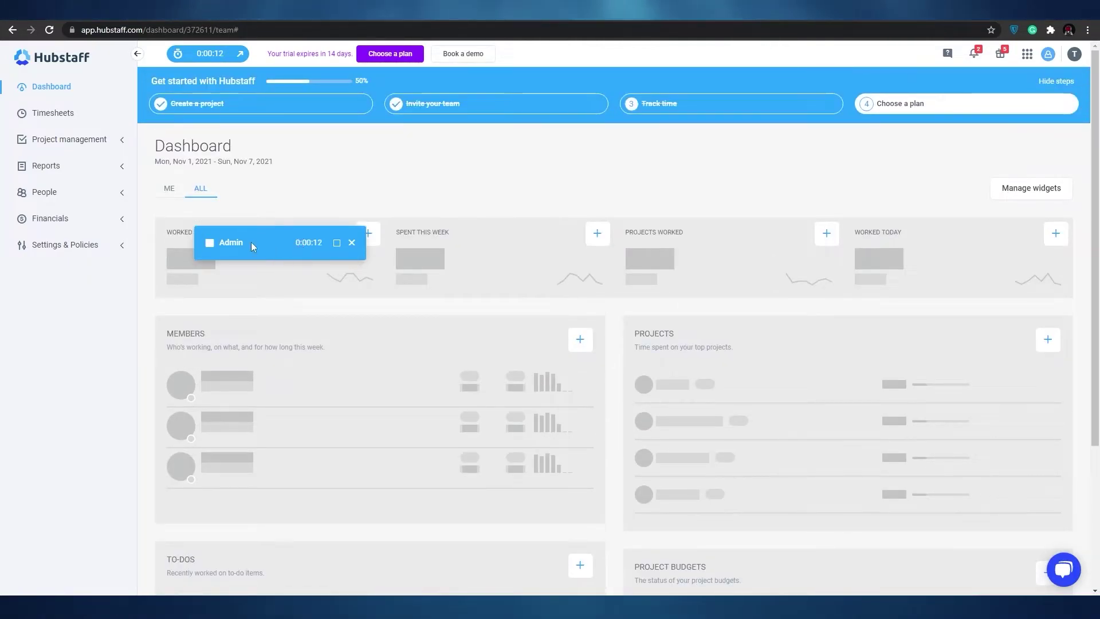
pyautogui.moveTo(252, 246); pyautogui.dragTo(49, 578)
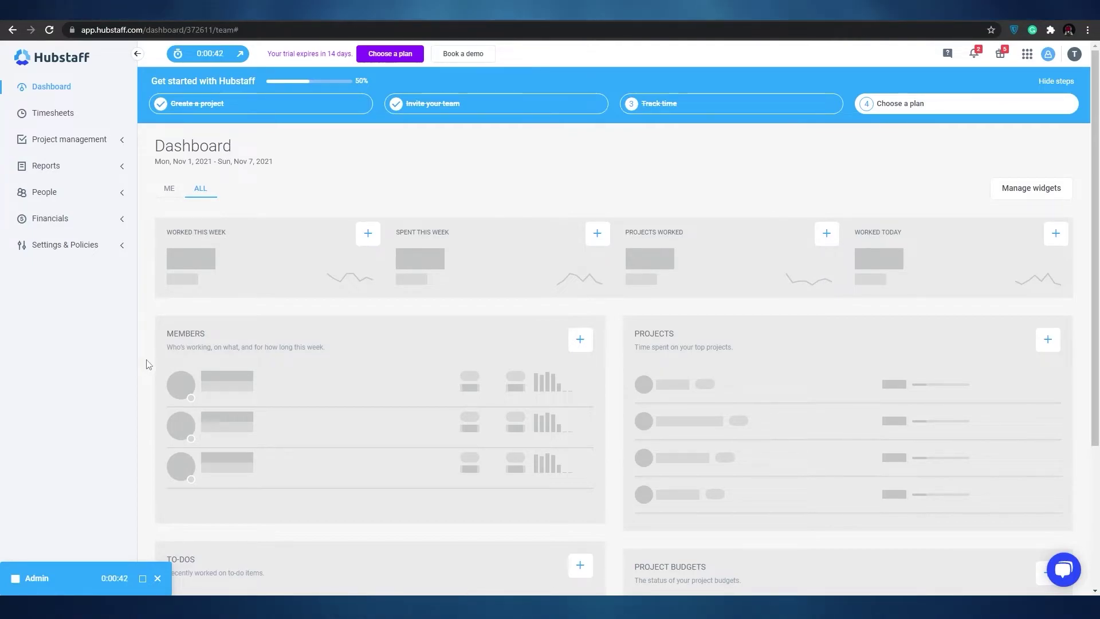
# Step: Expand the minimized timer, stop tracking the Admin to-do and close the timer window
pyautogui.scroll(-2, 147, 358)
pyautogui.scroll(3, 612, 298)
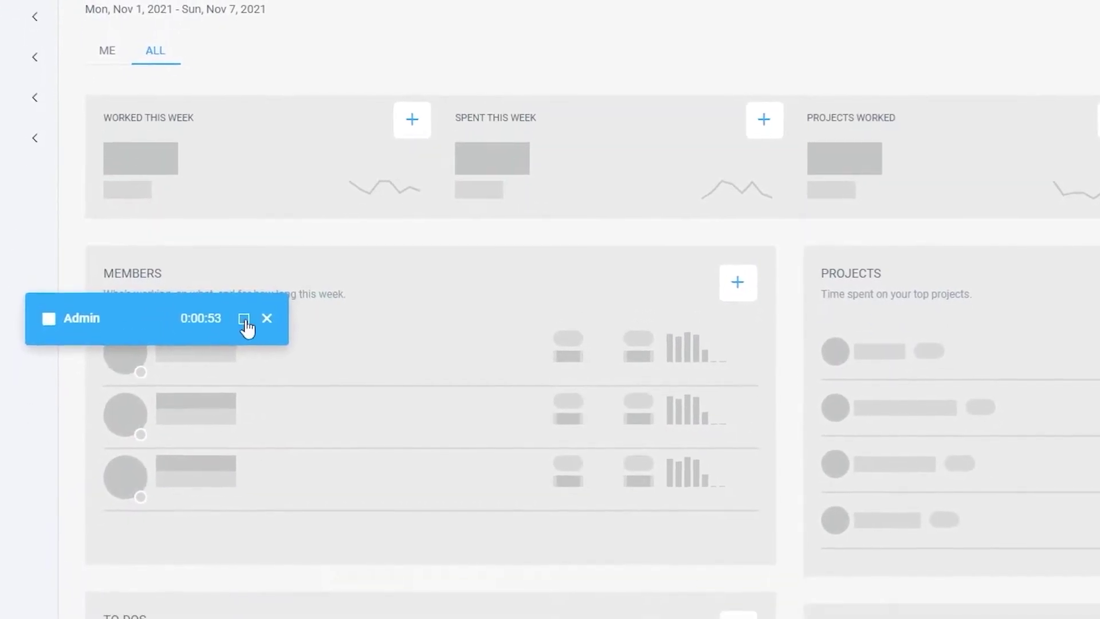
pyautogui.click(244, 318)
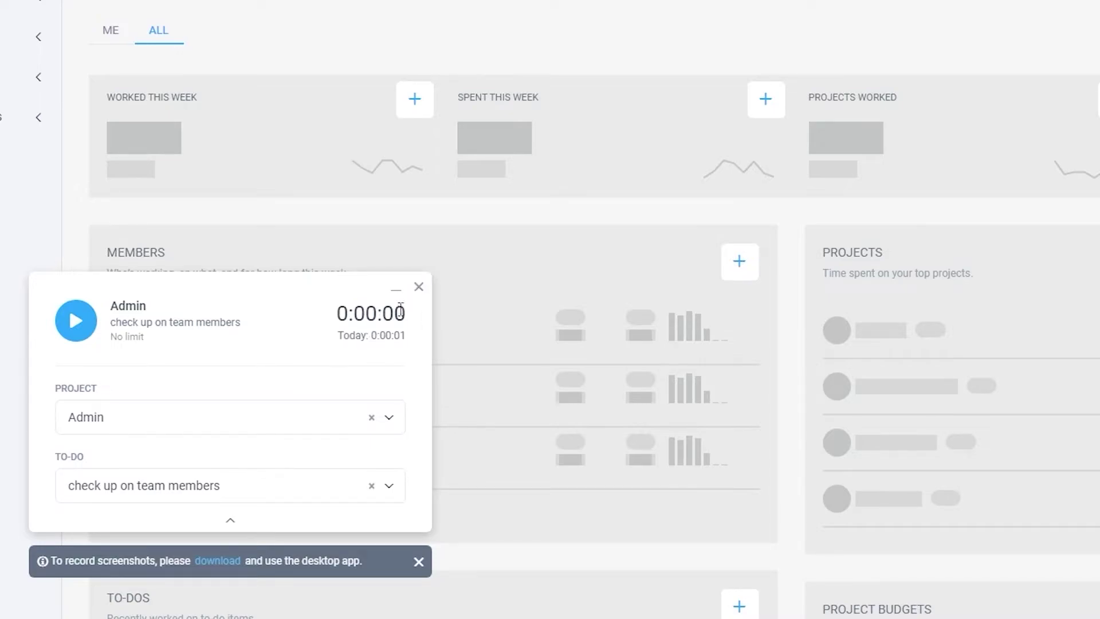
pyautogui.click(419, 286)
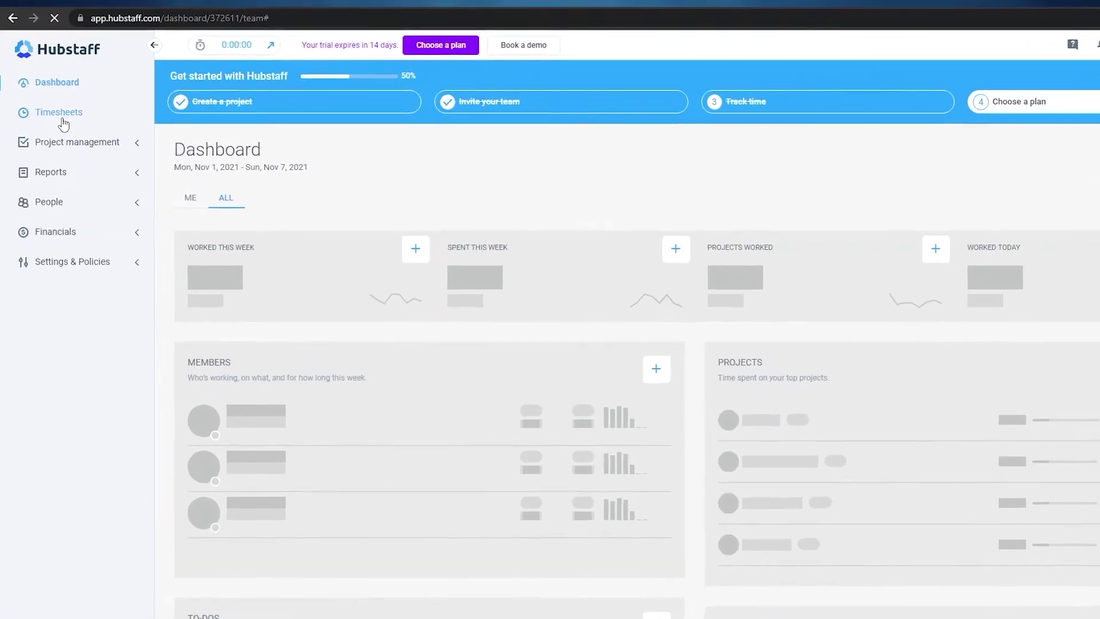
# Step: Open Timesheets and inspect today's total and the timeline entry for the tracked Admin time
pyautogui.click(3, 40)
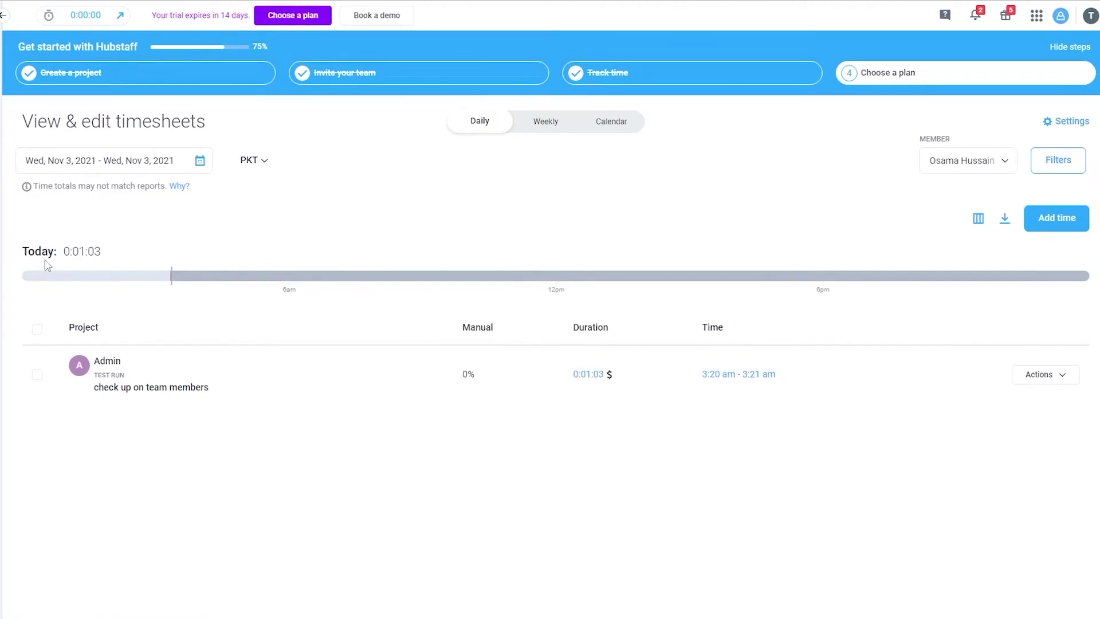
pyautogui.moveTo(174, 286)
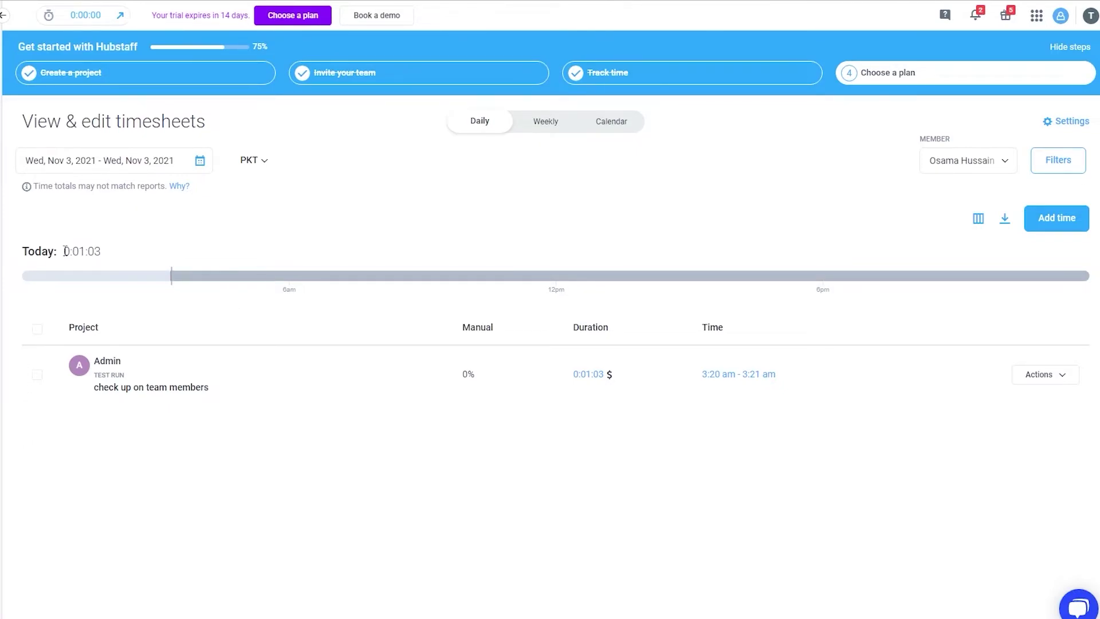
pyautogui.moveTo(77, 250); pyautogui.dragTo(109, 252)
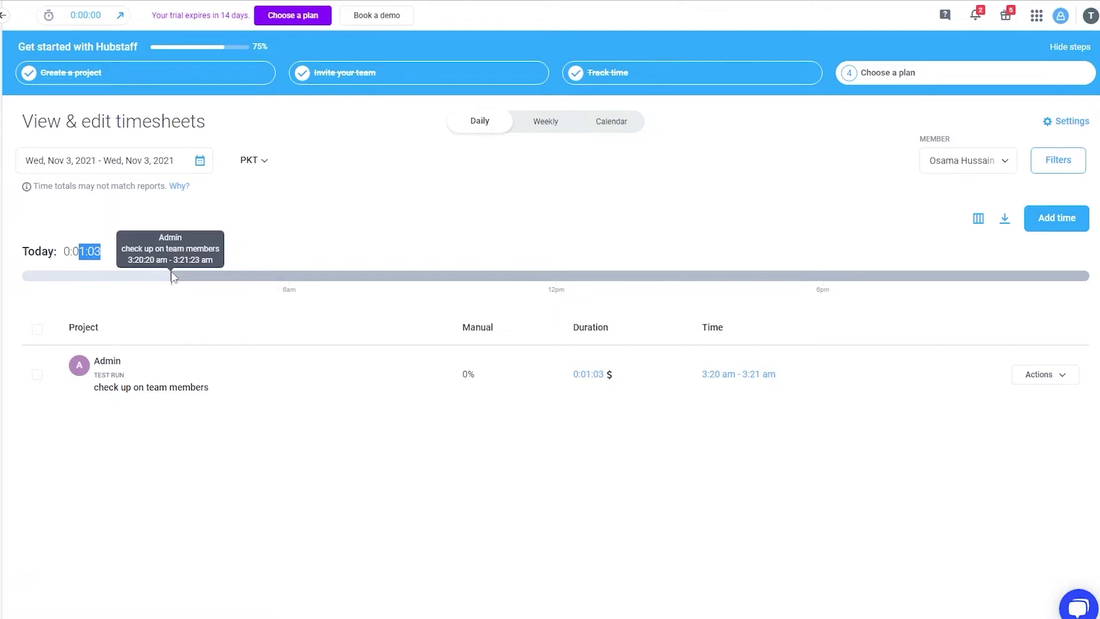
pyautogui.click(171, 313)
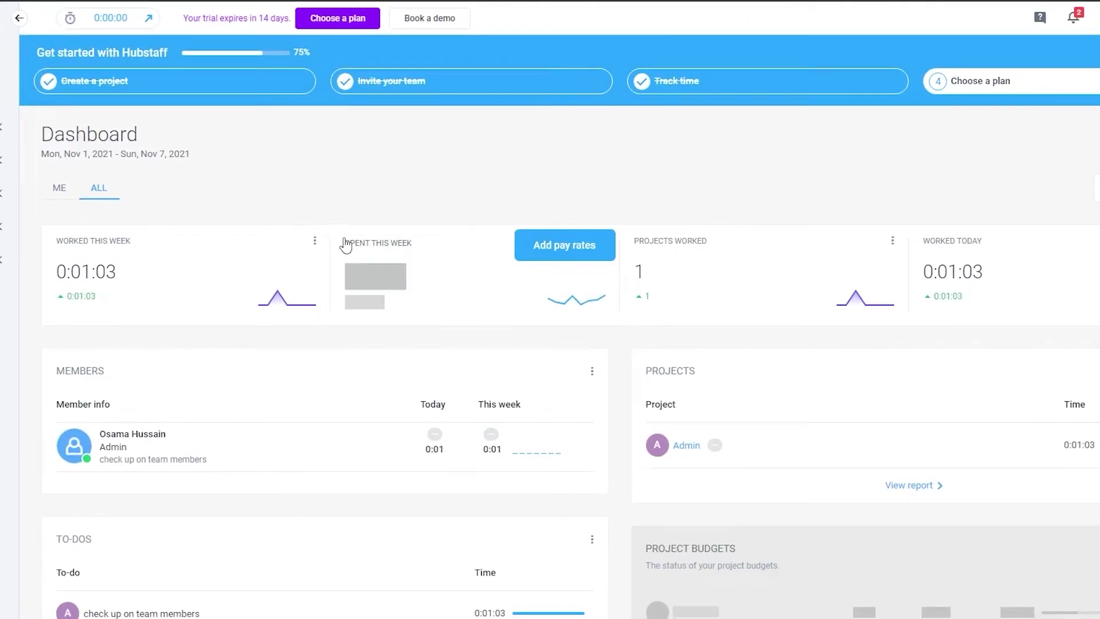
# Step: Return to the Dashboard and look over the Worked this week widget's options and the other widgets
pyautogui.click(312, 242)
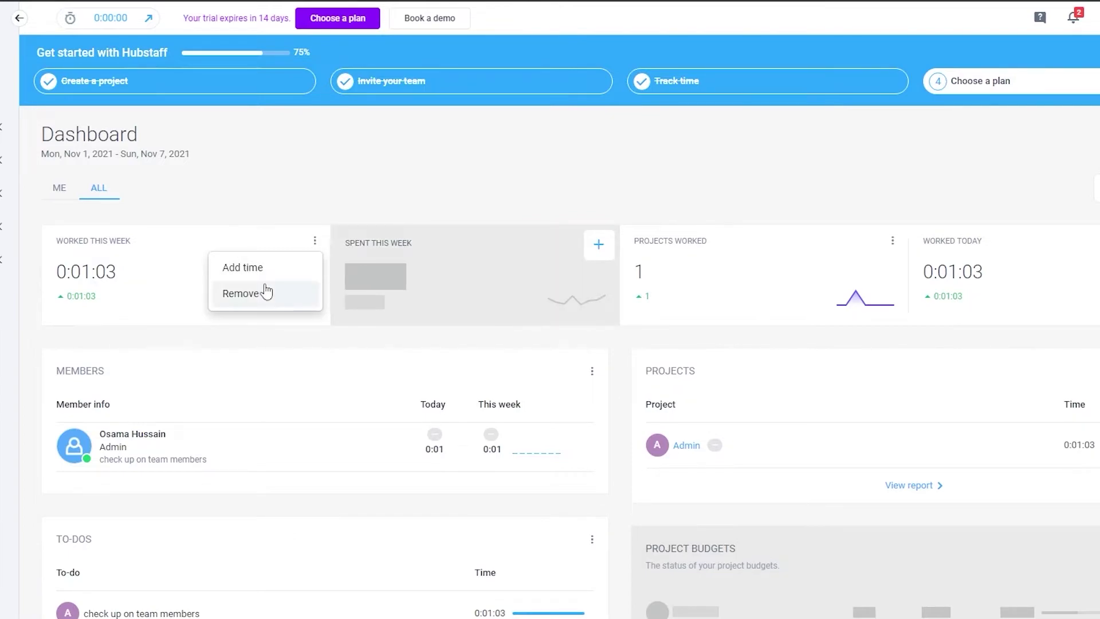
pyautogui.click(973, 281)
pyautogui.scroll(-1, 381, 337)
pyautogui.scroll(1, 169, 384)
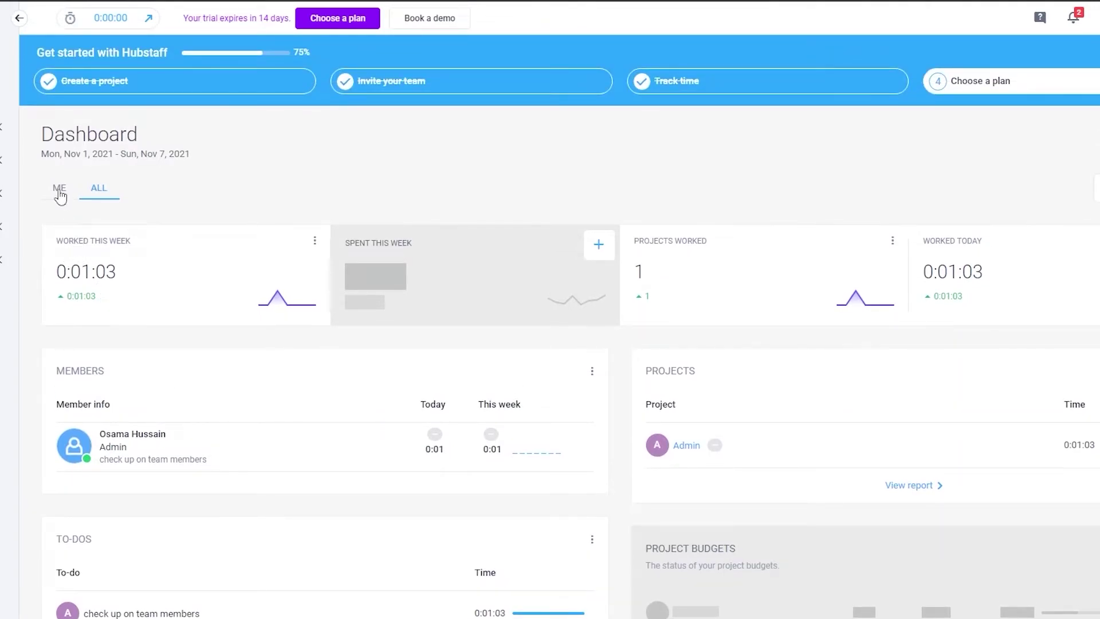
# Step: Start a manual time entry from the Worked this week widget for project Admin and to-do "check up on team members"
pyautogui.click(315, 240)
pyautogui.click(291, 277)
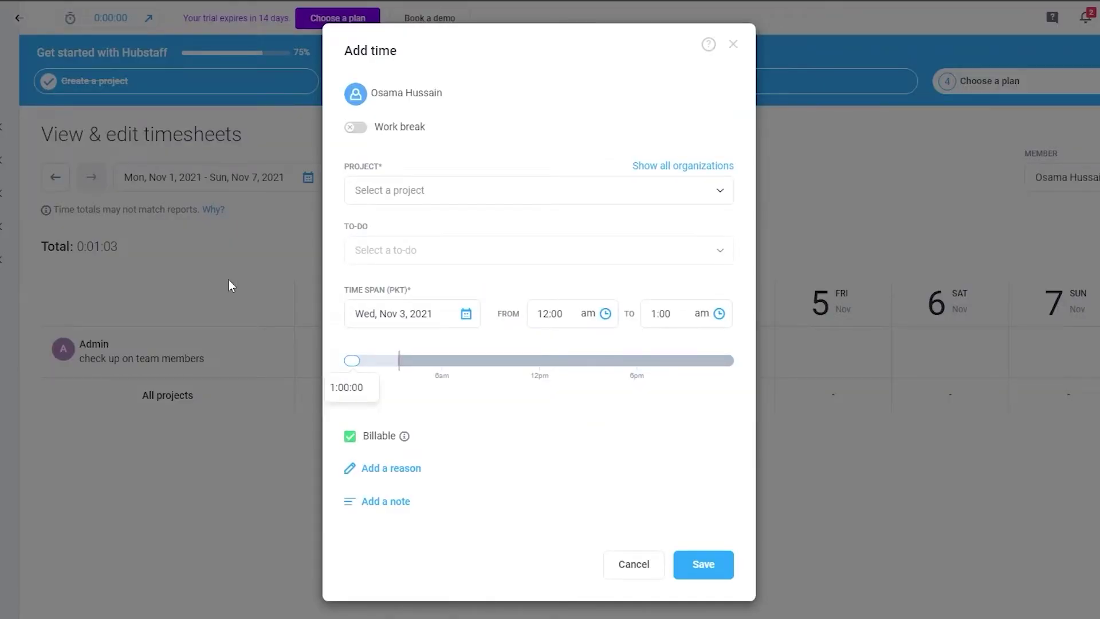
pyautogui.click(518, 206)
pyautogui.click(506, 222)
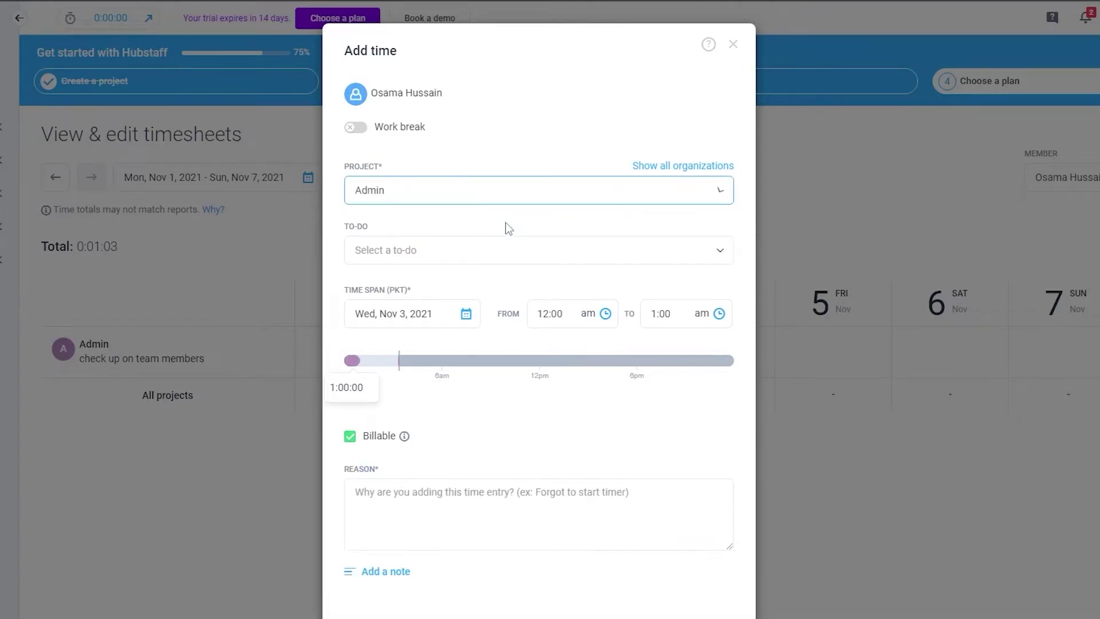
pyautogui.rightClick(483, 249)
pyautogui.click(449, 258)
pyautogui.click(451, 262)
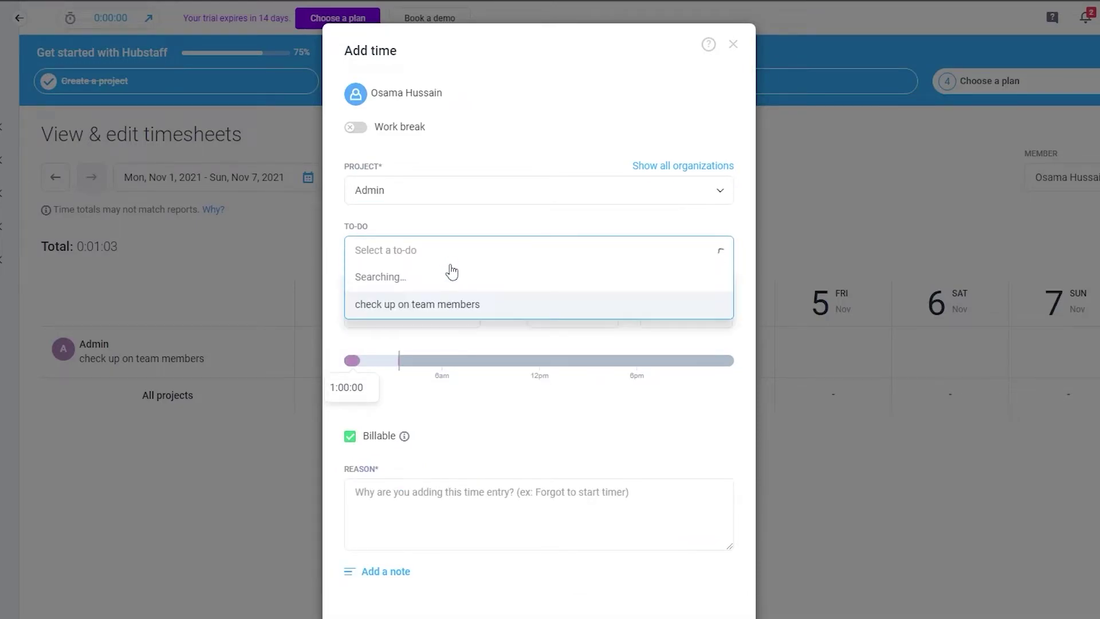
pyautogui.click(449, 287)
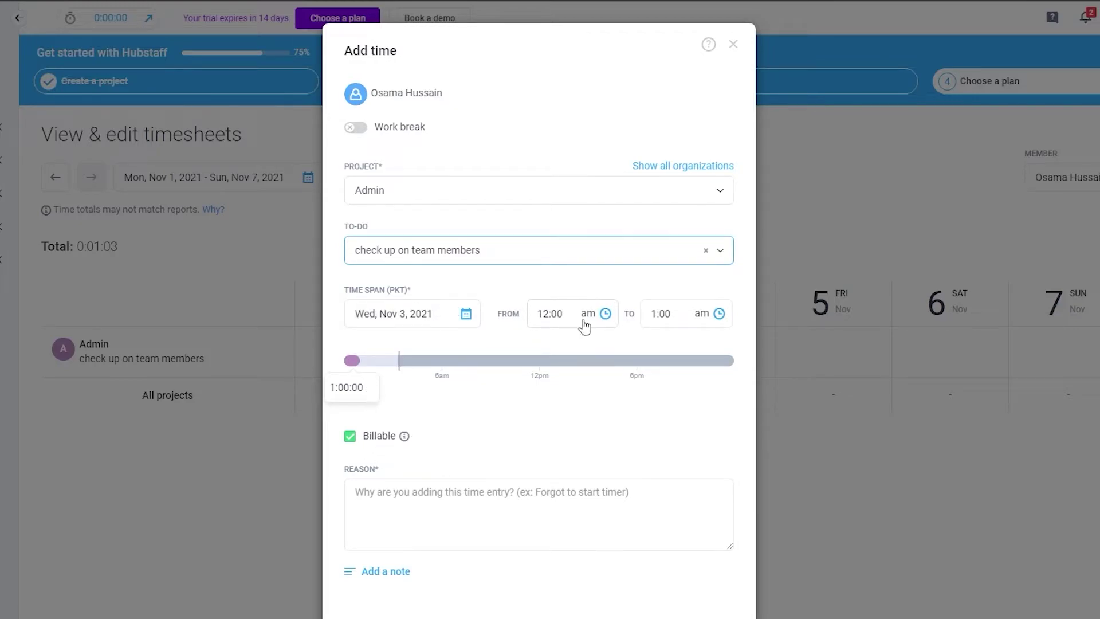
# Step: Set the end of the manual entry's time span to 3:00 am
pyautogui.click(562, 316)
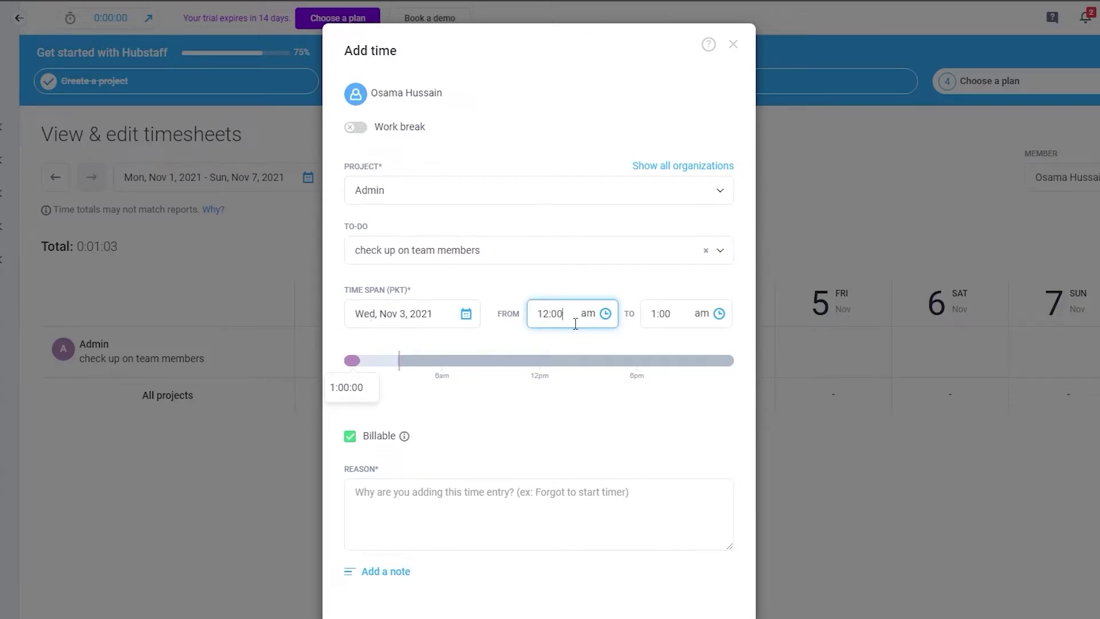
pyautogui.click(665, 315)
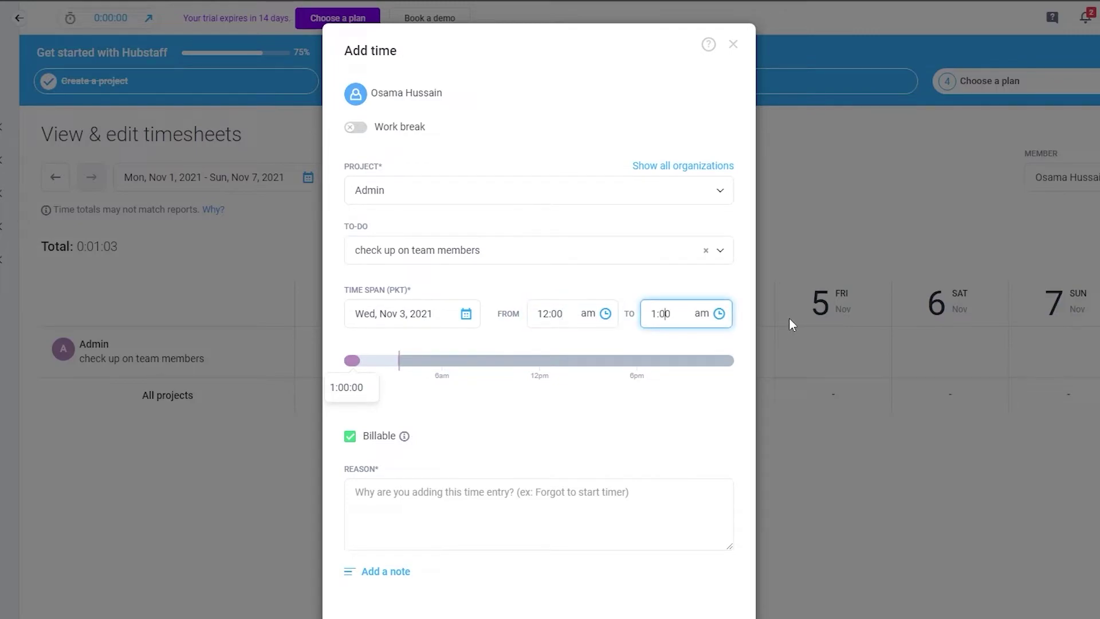
pyautogui.press('Left')
pyautogui.press('Left')
pyautogui.press('BackSpace')
# Step: Give "forgot to start timer" as the reason for the manual time entry and save it
pyautogui.click(449, 460)
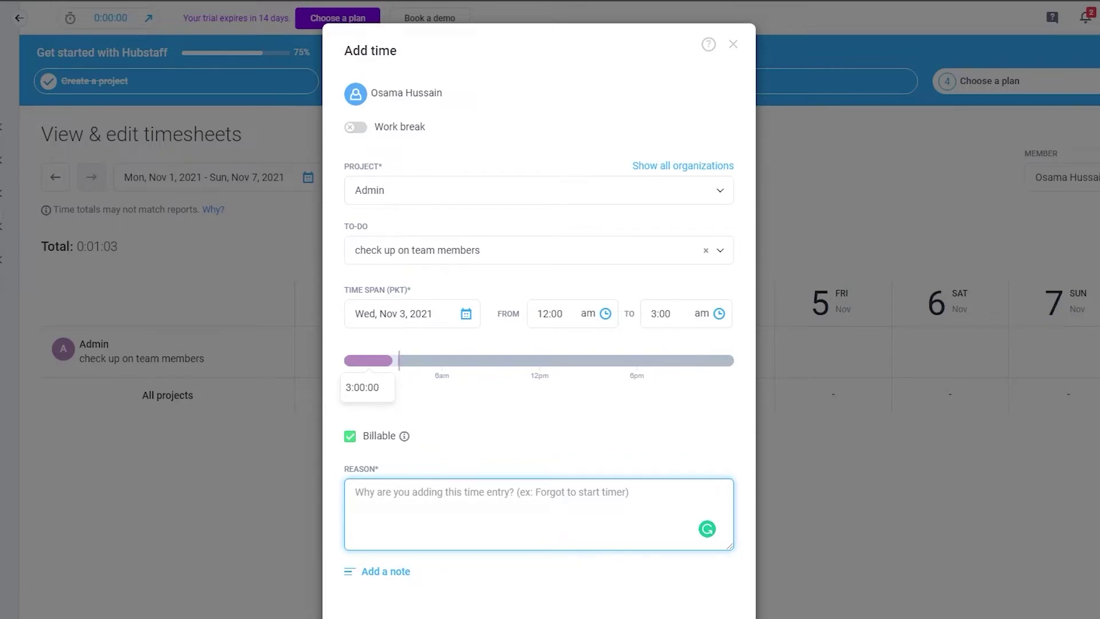
pyautogui.press('Tab')
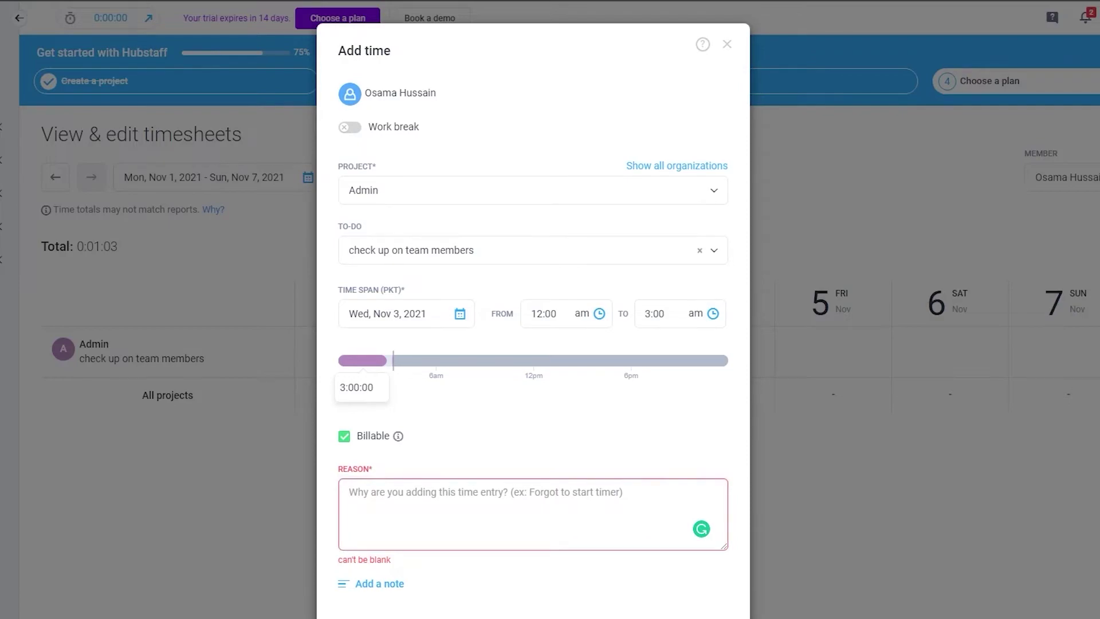
pyautogui.click(499, 503)
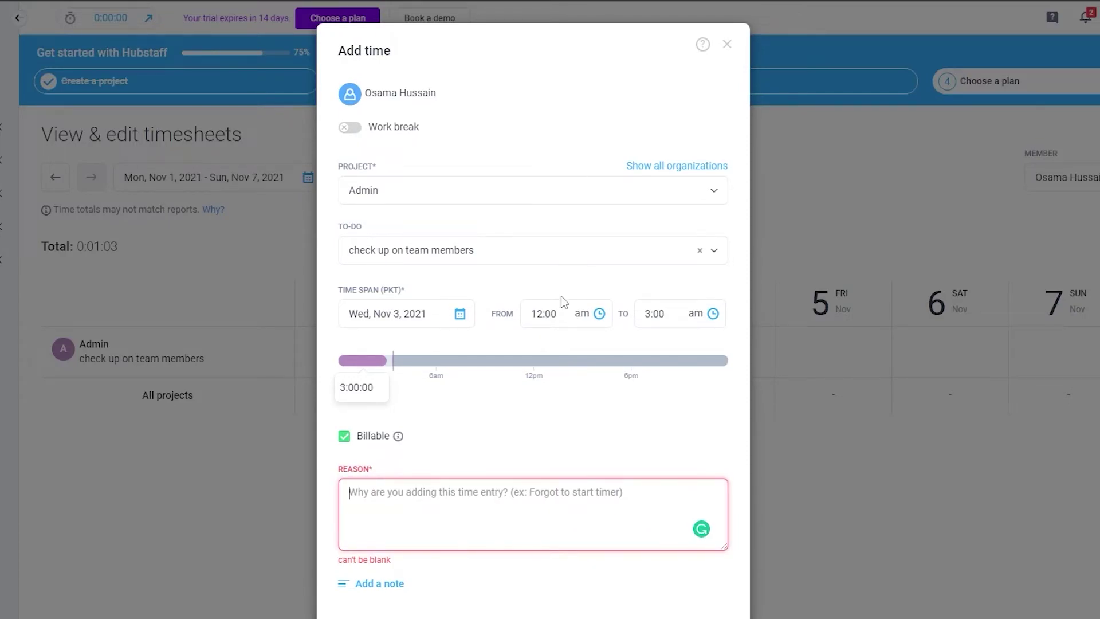
pyautogui.write('forgot to')
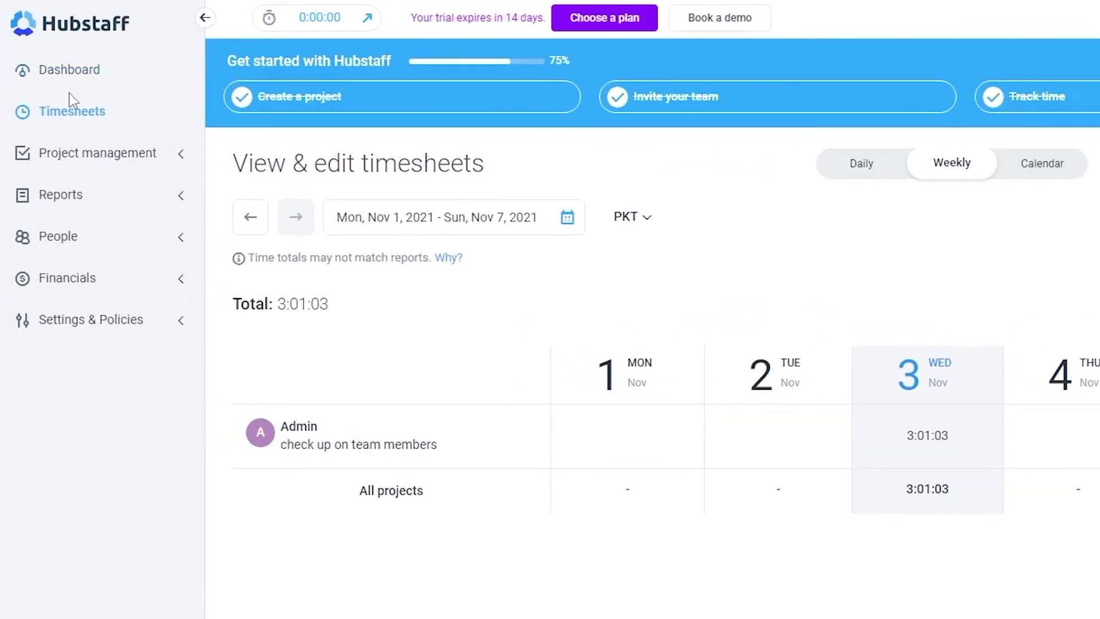
# Step: Check the Dashboard, then examine the manual entry on the daily Timesheets timeline
pyautogui.hotkey('alt', 'Left')
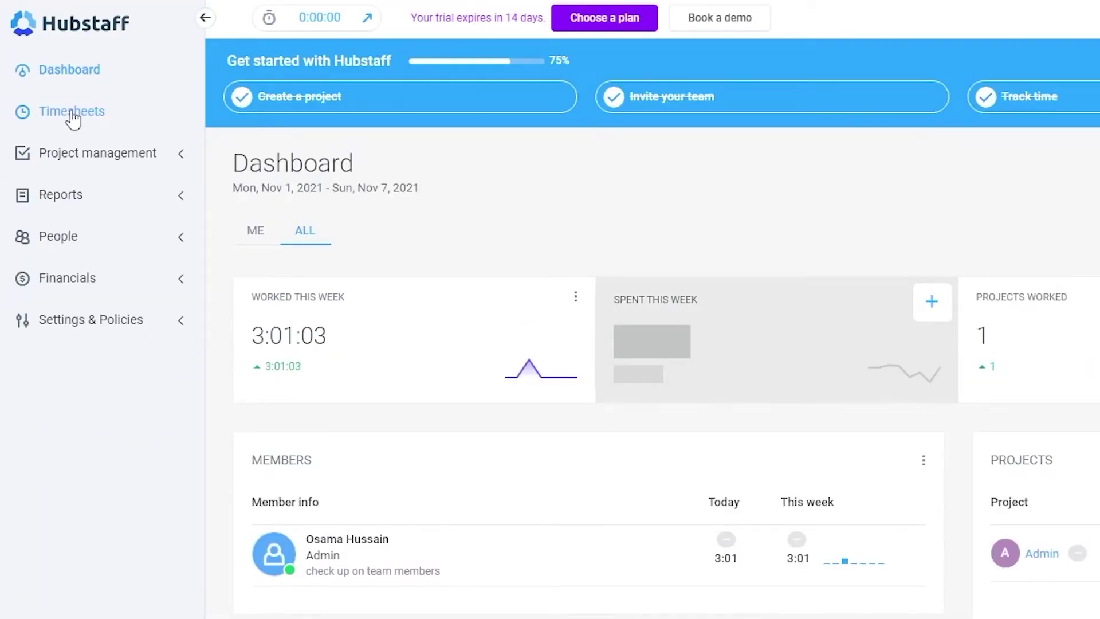
pyautogui.click(73, 117)
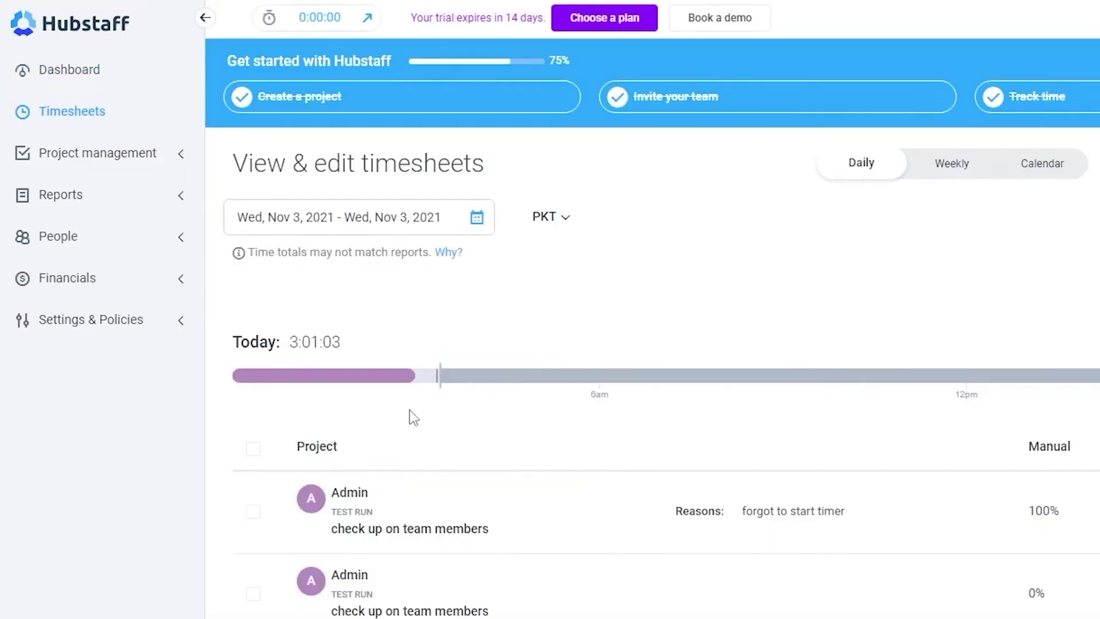
pyautogui.moveTo(315, 363)
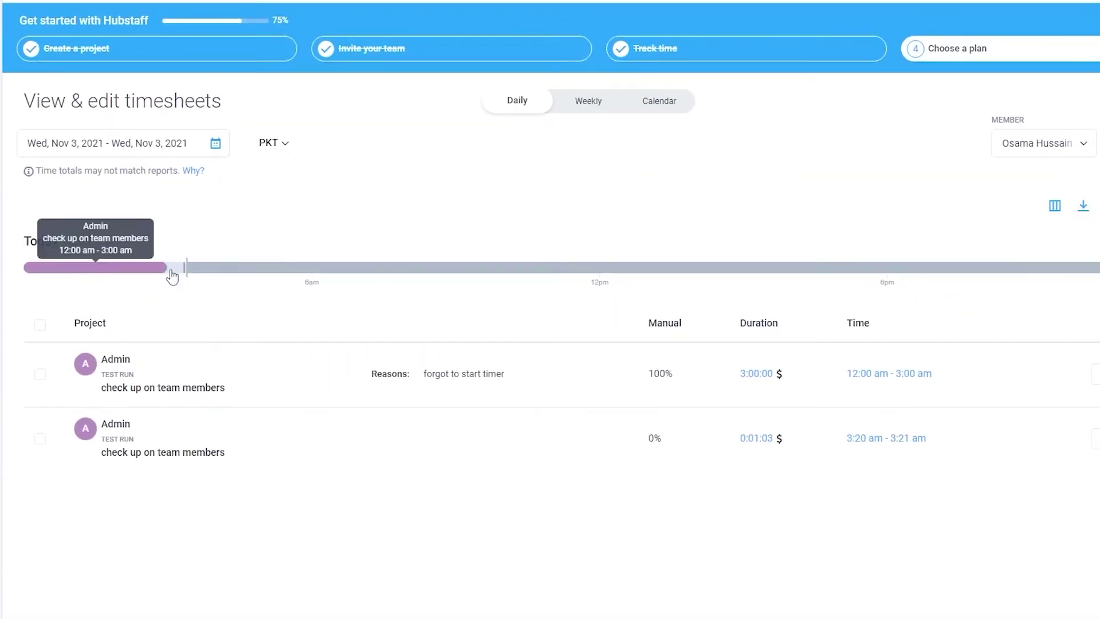
pyautogui.moveTo(146, 270)
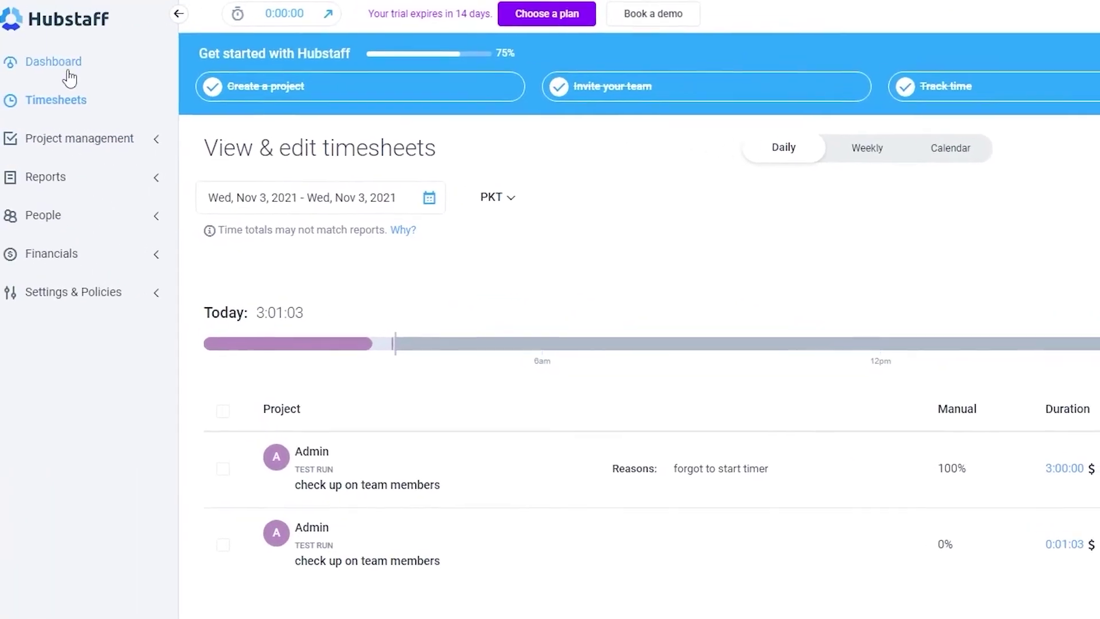
# Step: Return to the Dashboard, look over its widgets and show the To-dos widget's options
pyautogui.click(66, 69)
pyautogui.rightClick(65, 69)
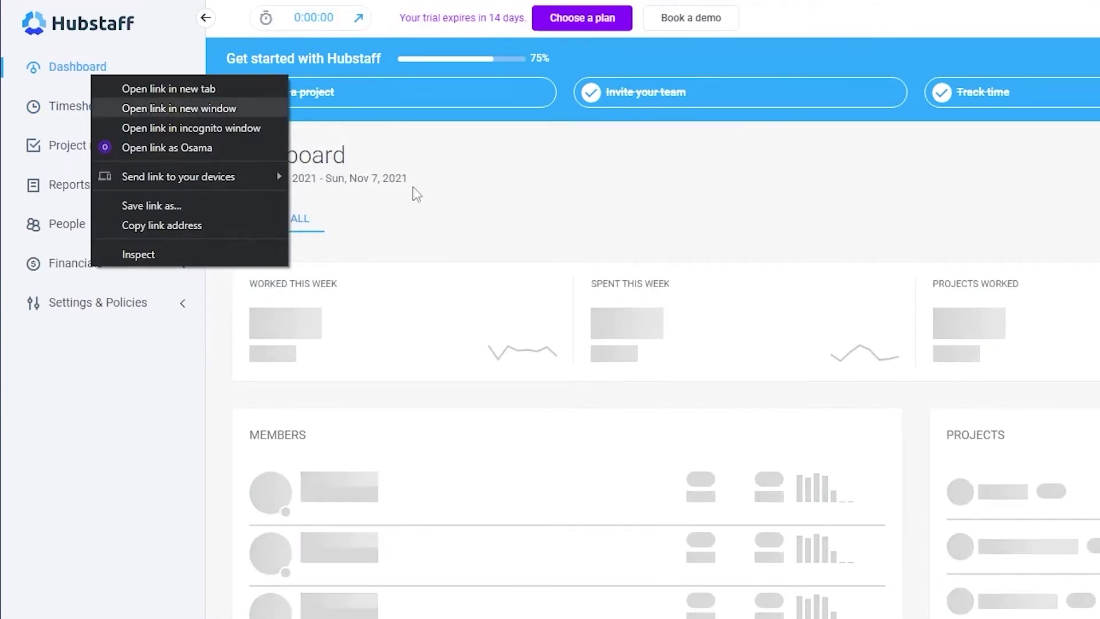
pyautogui.click(720, 206)
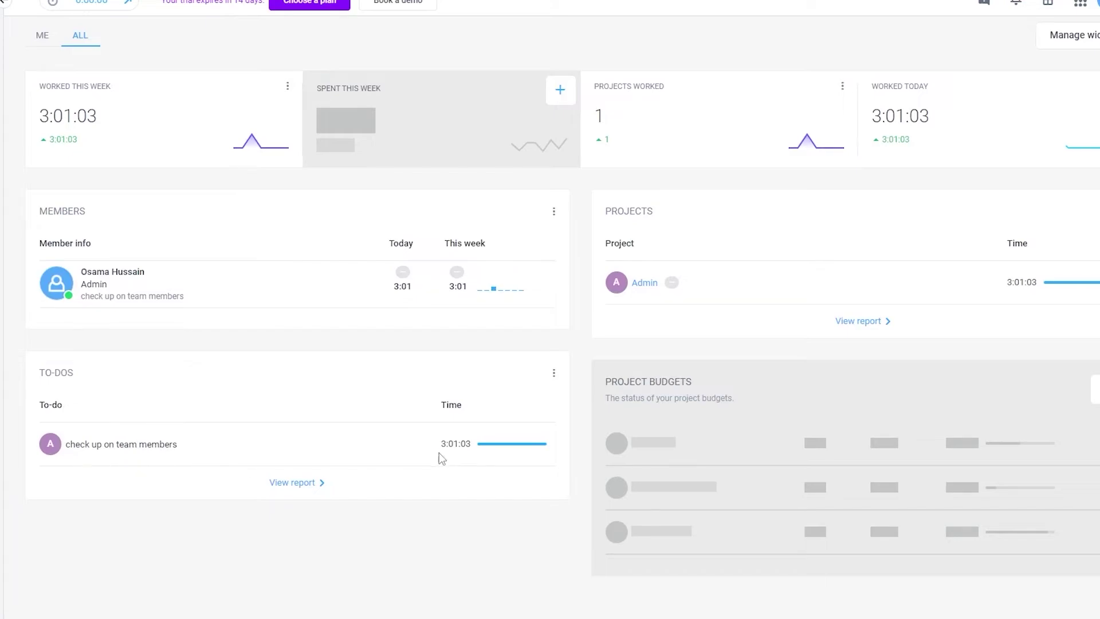
pyautogui.click(554, 373)
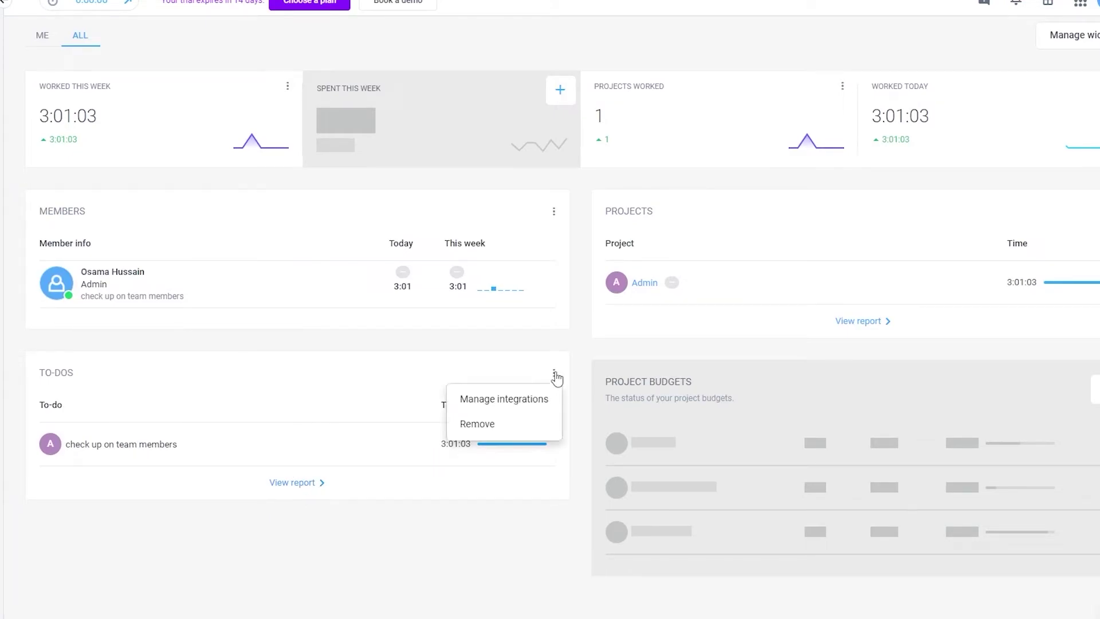
# Step: Open the To-dos widget's report, examine the Time & activity chart and entries, and return to the Dashboard
pyautogui.click(530, 408)
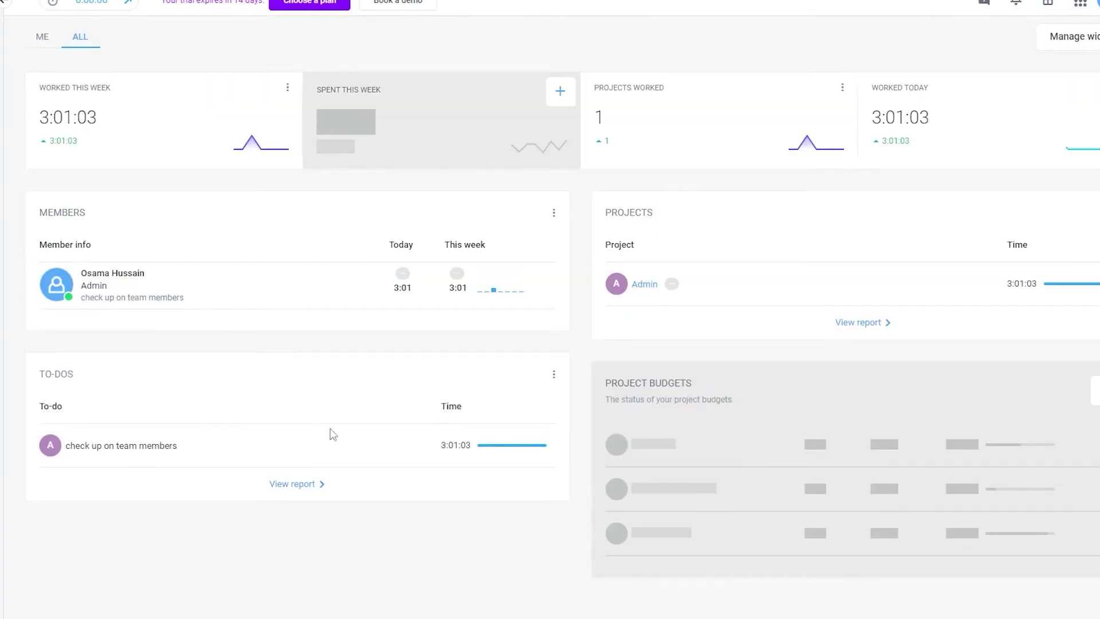
pyautogui.click(312, 482)
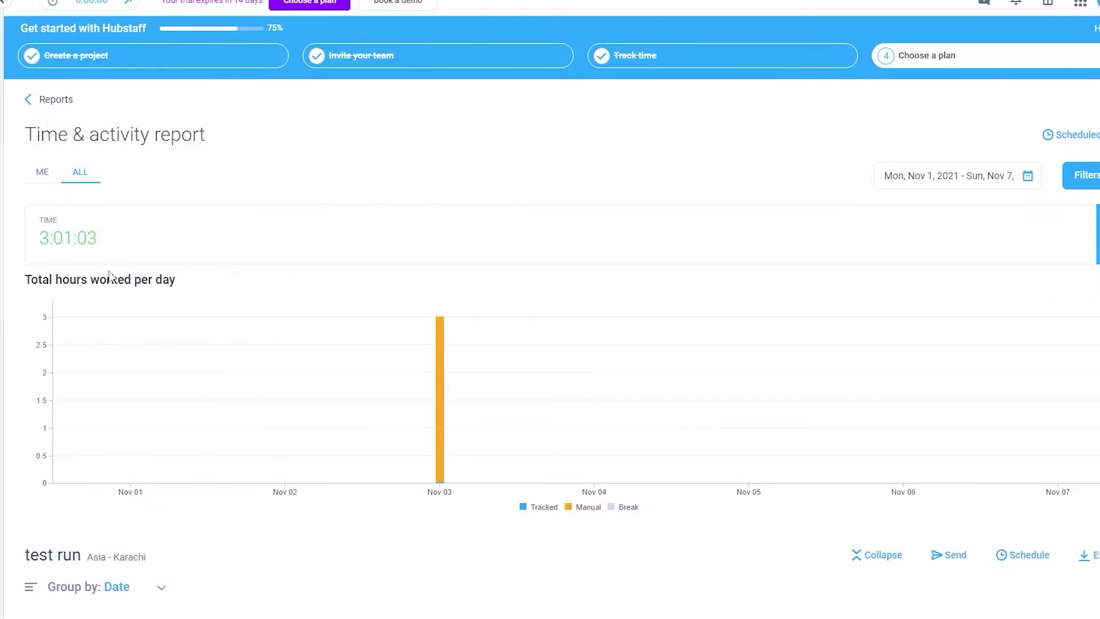
pyautogui.scroll(-3, 96, 241)
pyautogui.scroll(2, 558, 462)
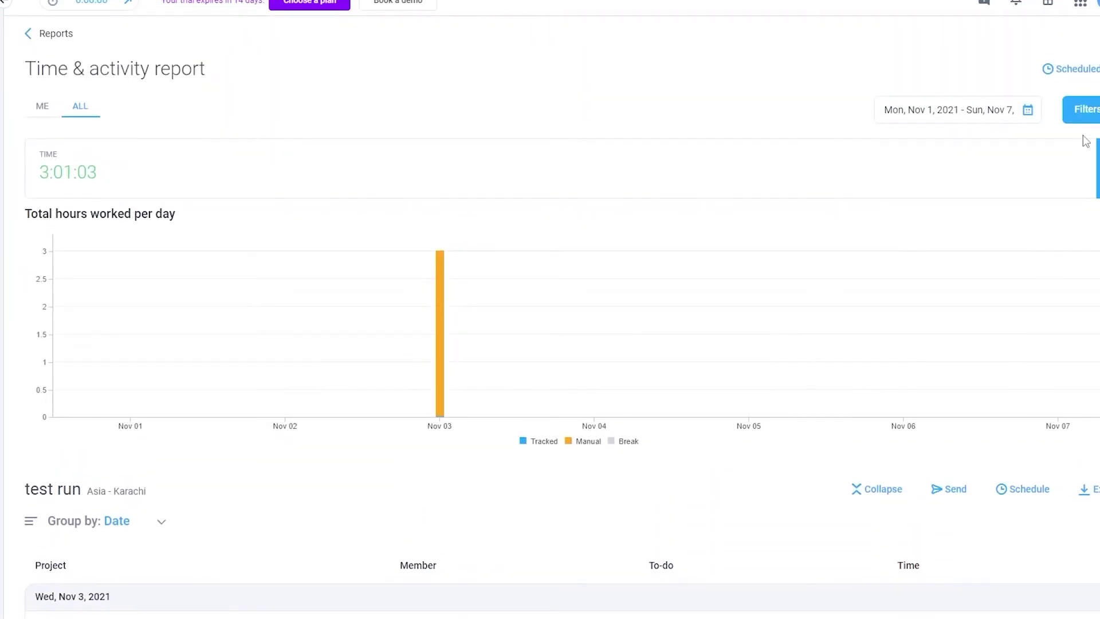
pyautogui.scroll(-2, 710, 456)
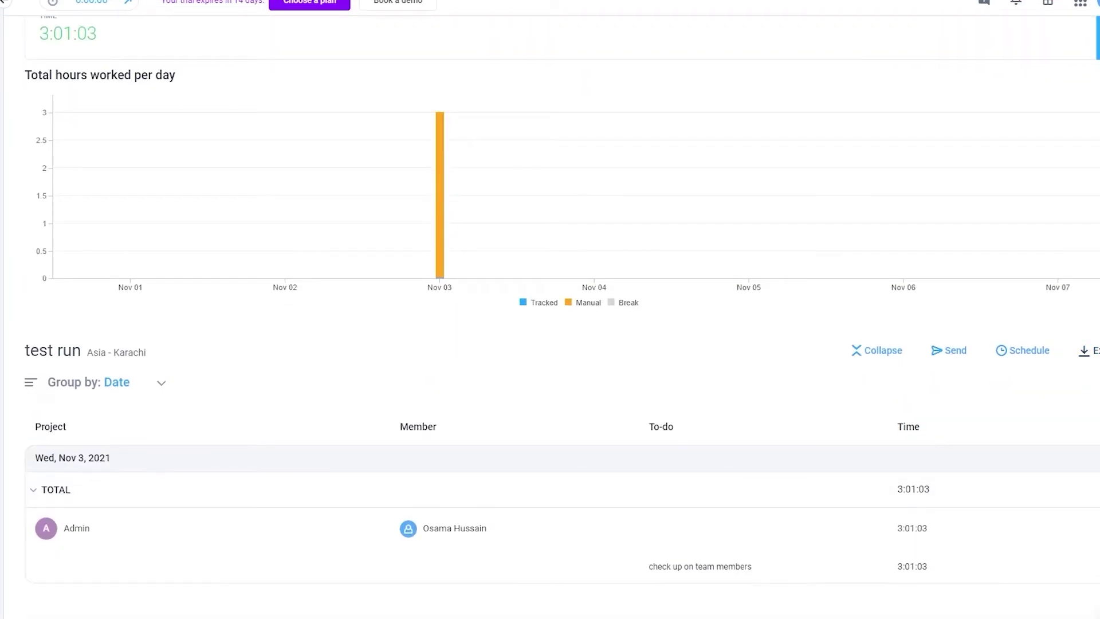
pyautogui.scroll(3, 201, 497)
pyautogui.scroll(-1, 114, 315)
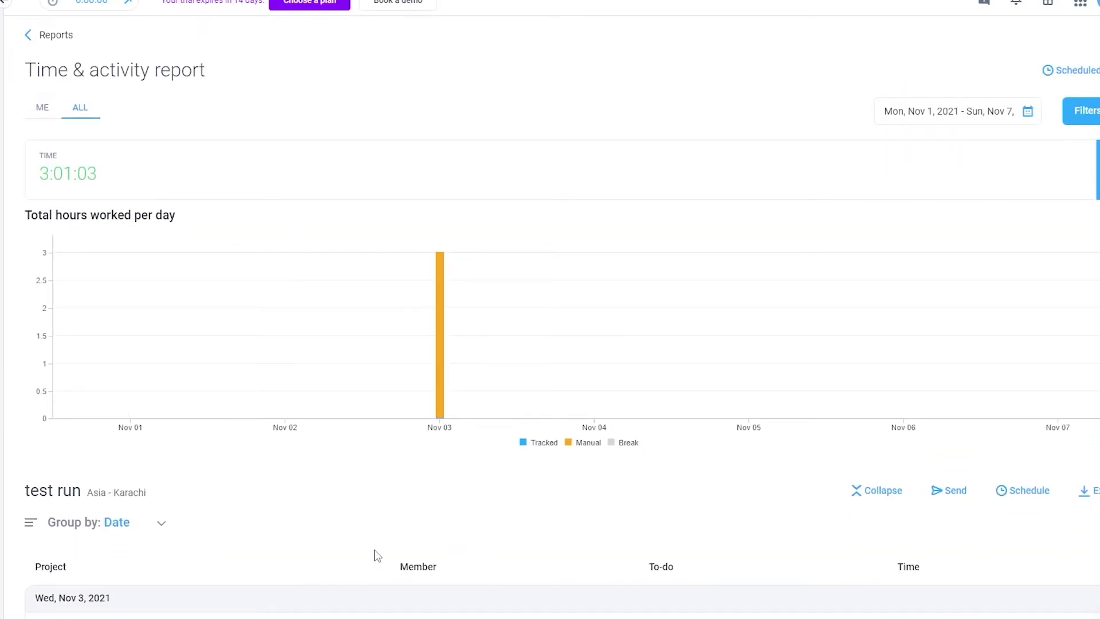
pyautogui.hotkey('alt', 'Left')
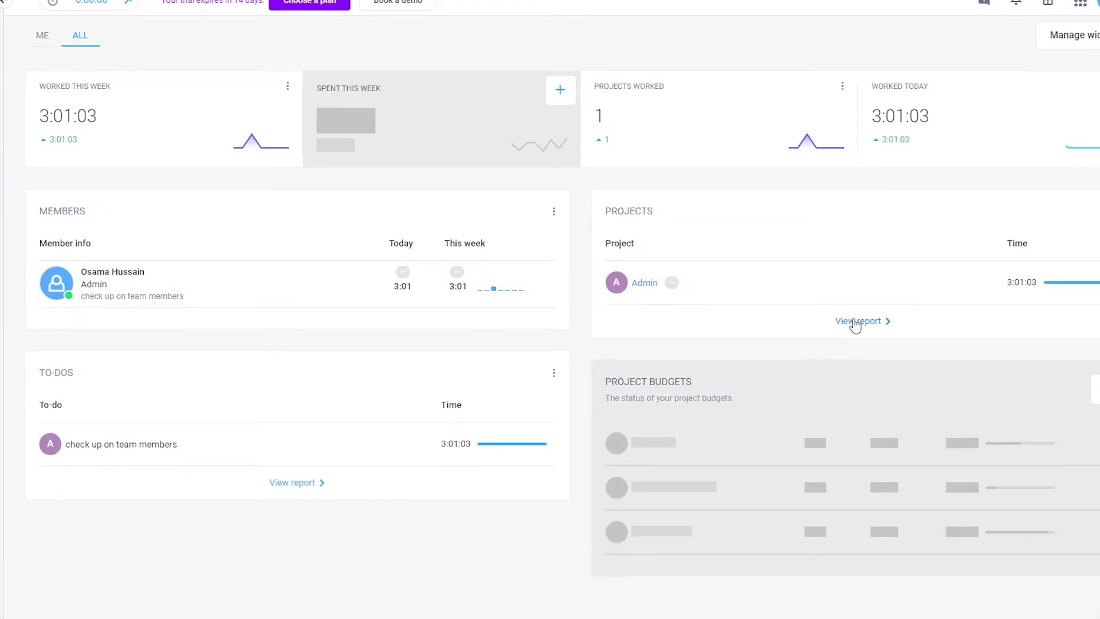
# Step: Add a to-do "edit this vide" to the Admin project and assign it to the listed team member
pyautogui.click(701, 233)
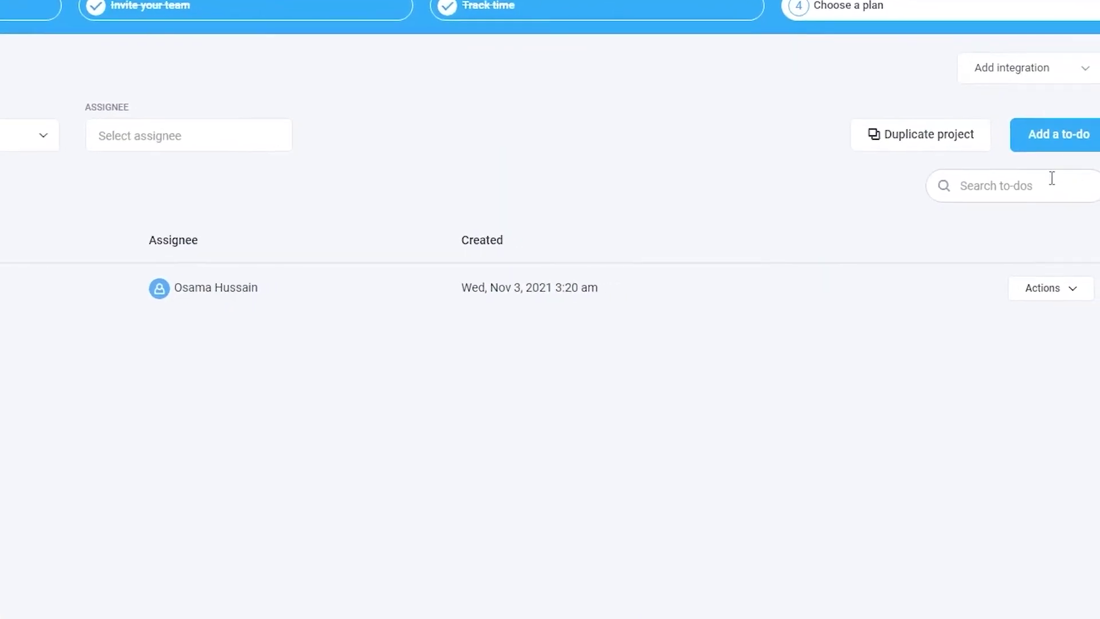
pyautogui.click(1007, 121)
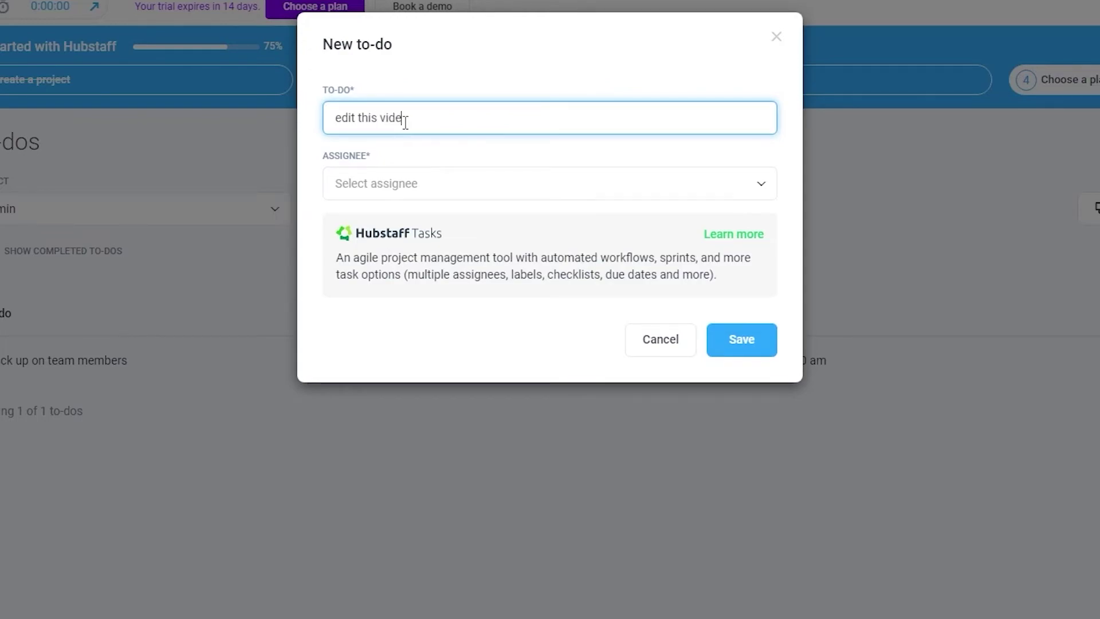
pyautogui.click(422, 185)
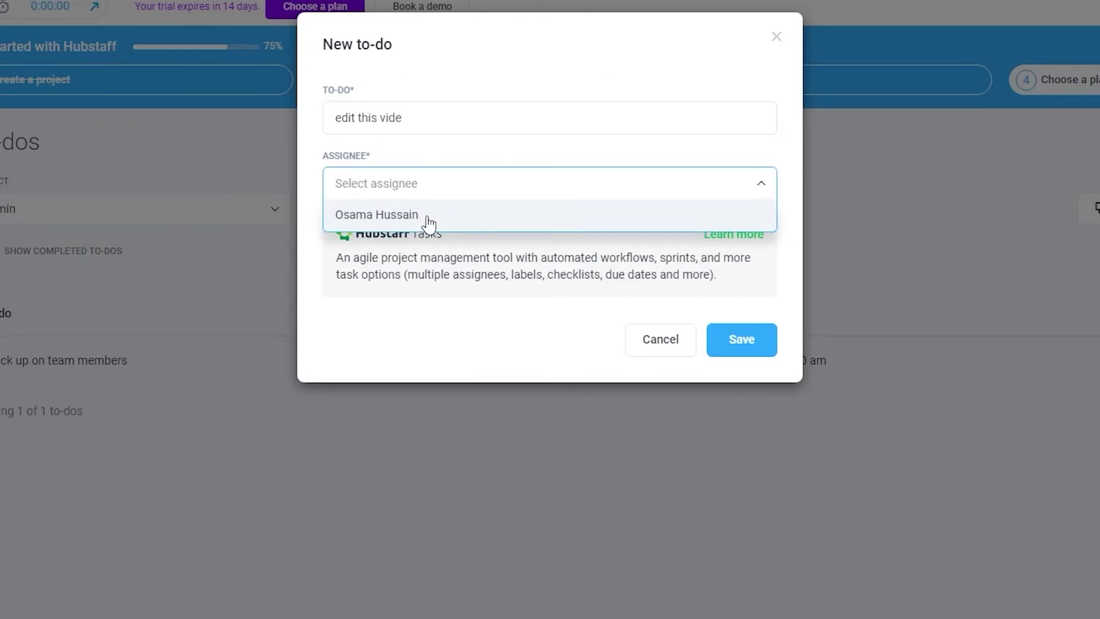
pyautogui.click(429, 217)
pyautogui.click(730, 343)
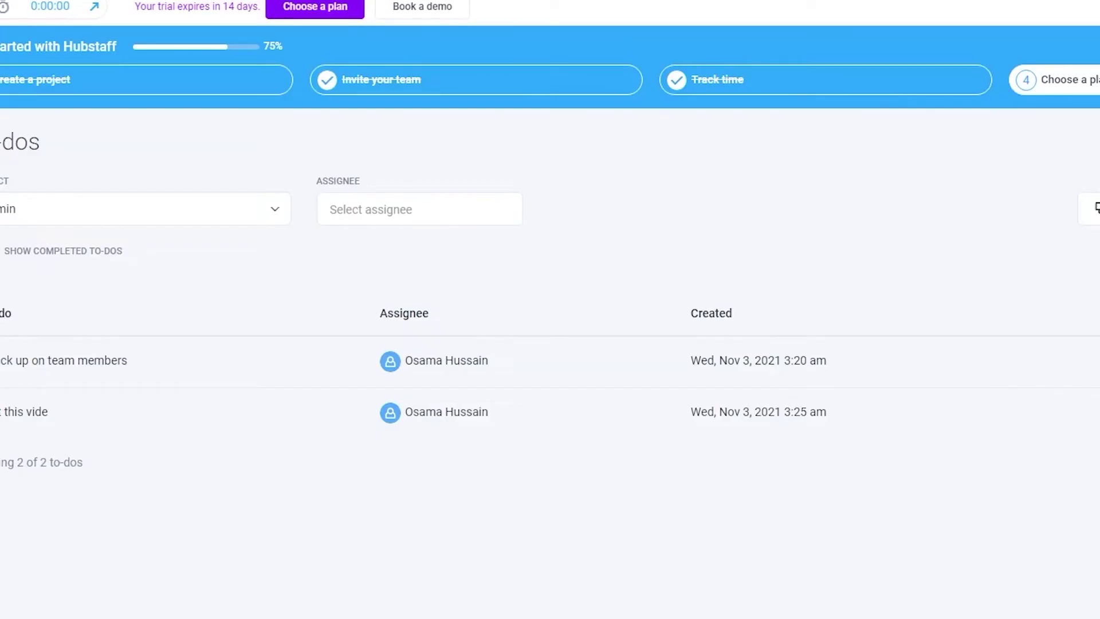
# Step: Add another Admin to-do, "check the video", assigned to the same team member
pyautogui.click(1091, 209)
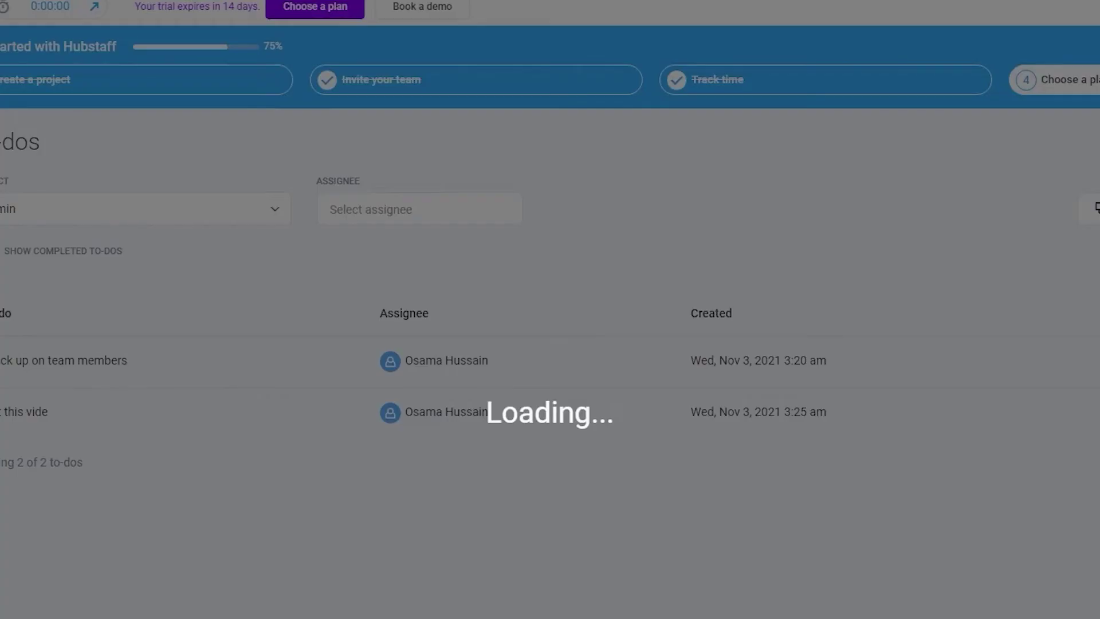
pyautogui.click(475, 120)
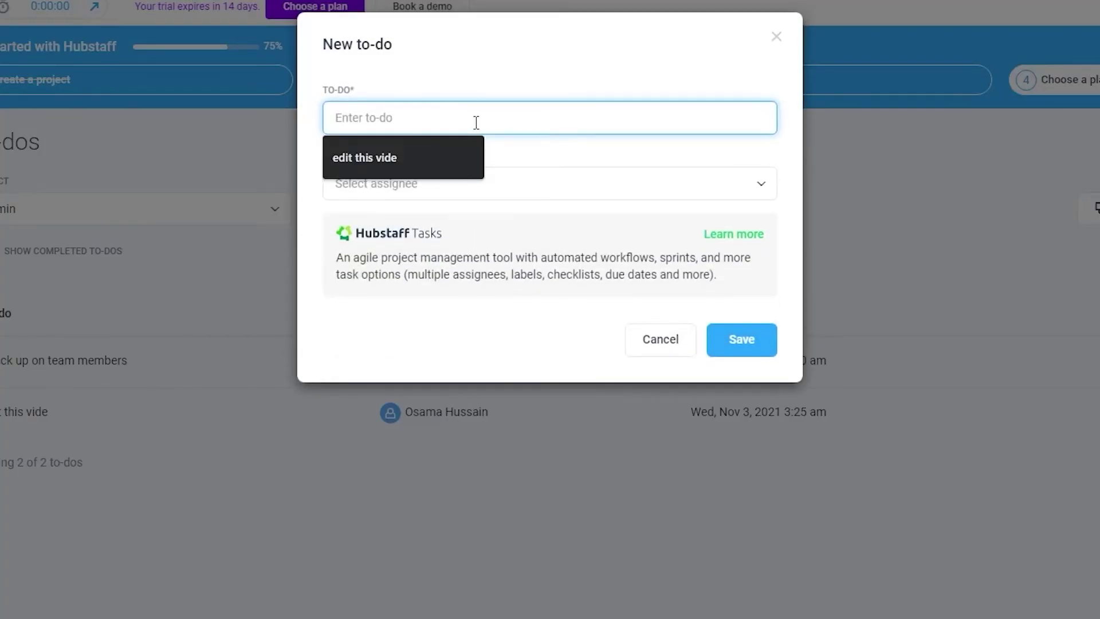
pyautogui.write('check the video')
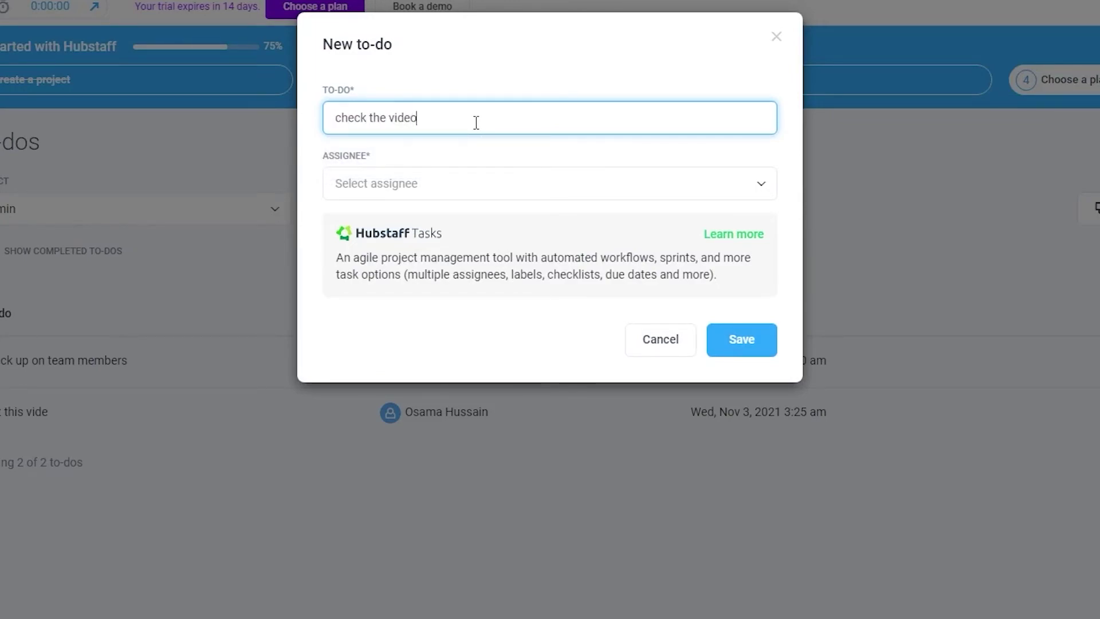
pyautogui.click(759, 340)
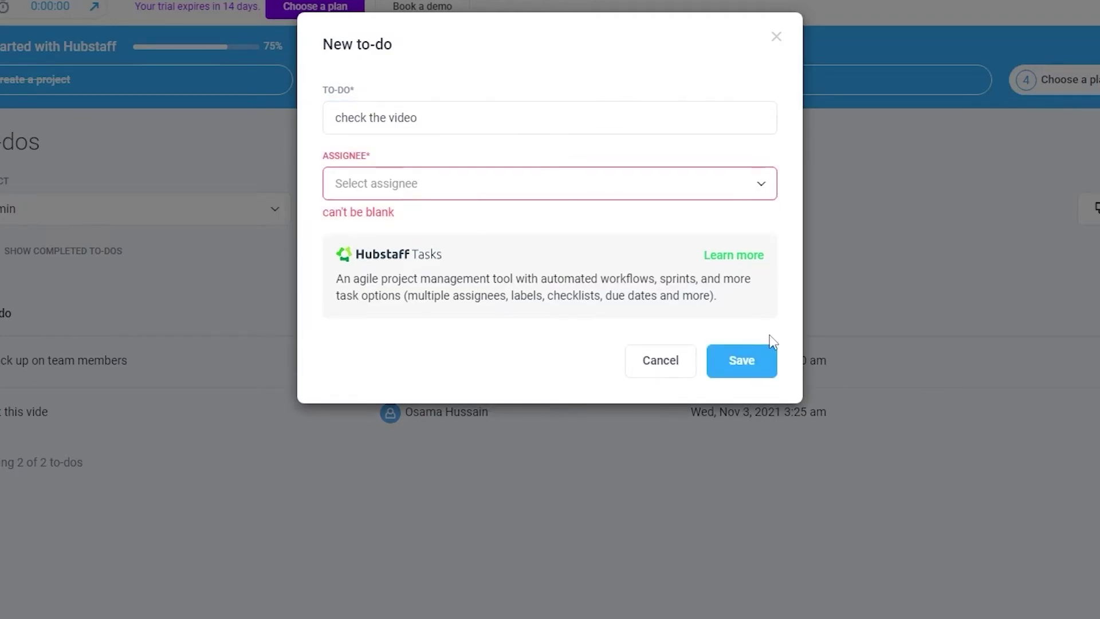
pyautogui.click(594, 186)
pyautogui.click(576, 213)
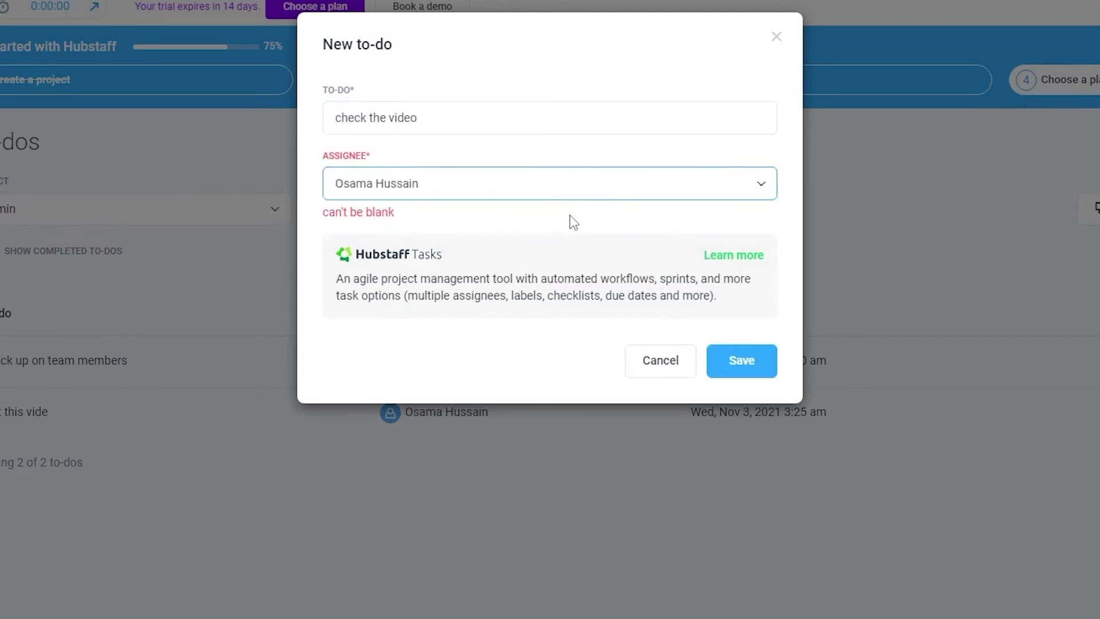
pyautogui.click(737, 361)
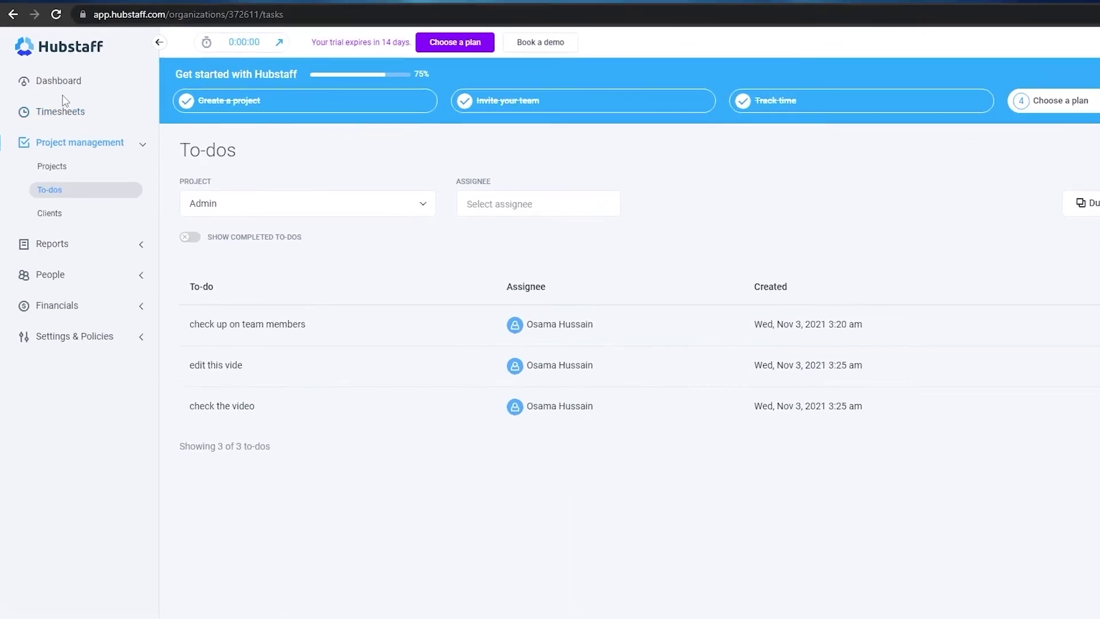
# Step: Return to the Dashboard, check its To-dos widget and show the options of the Worked this week widget
pyautogui.click(80, 79)
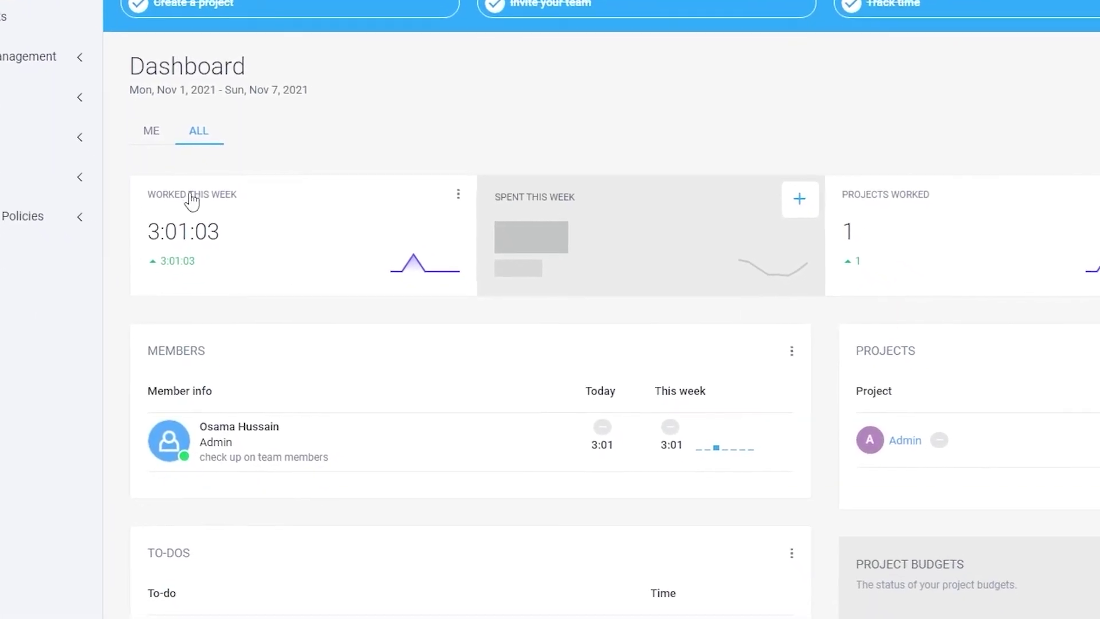
pyautogui.click(457, 193)
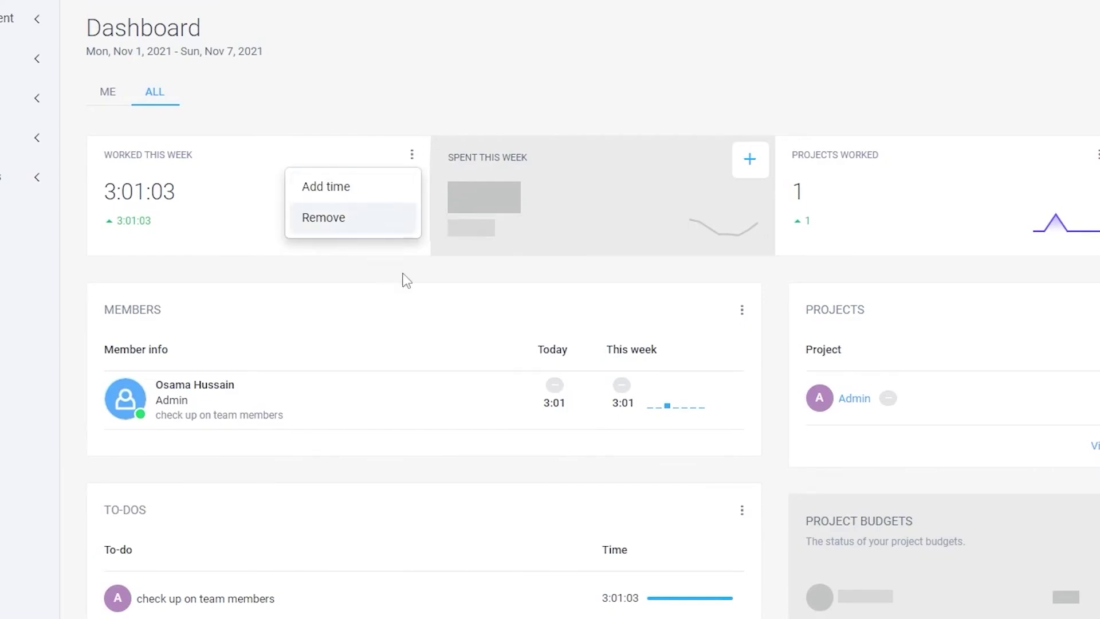
pyautogui.click(505, 472)
pyautogui.scroll(-3, 501, 467)
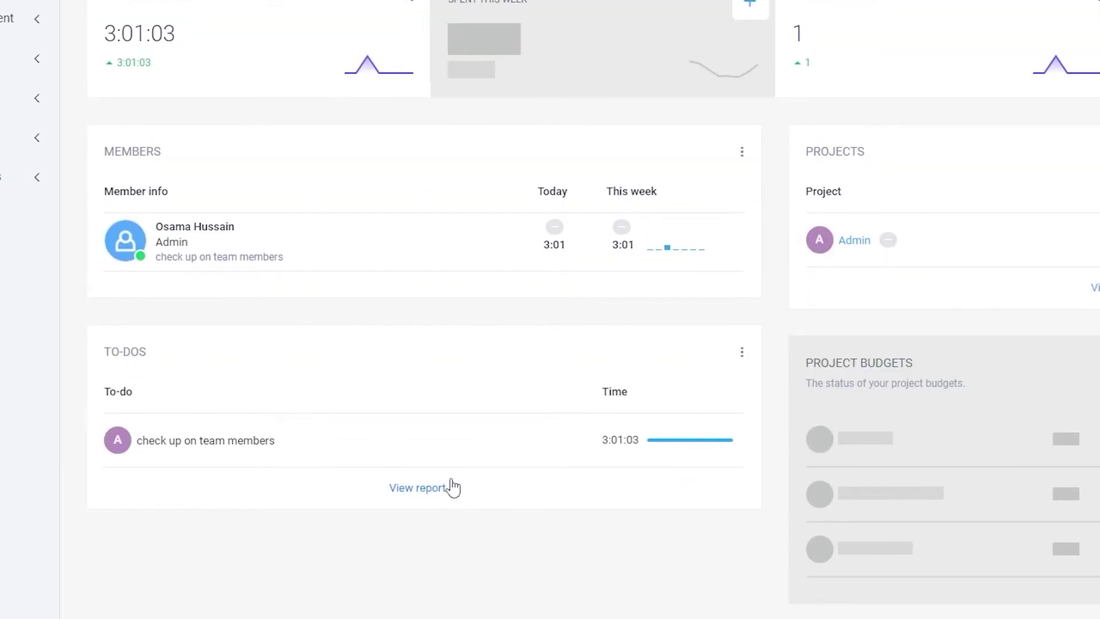
pyautogui.scroll(3, 466, 437)
pyautogui.click(412, 156)
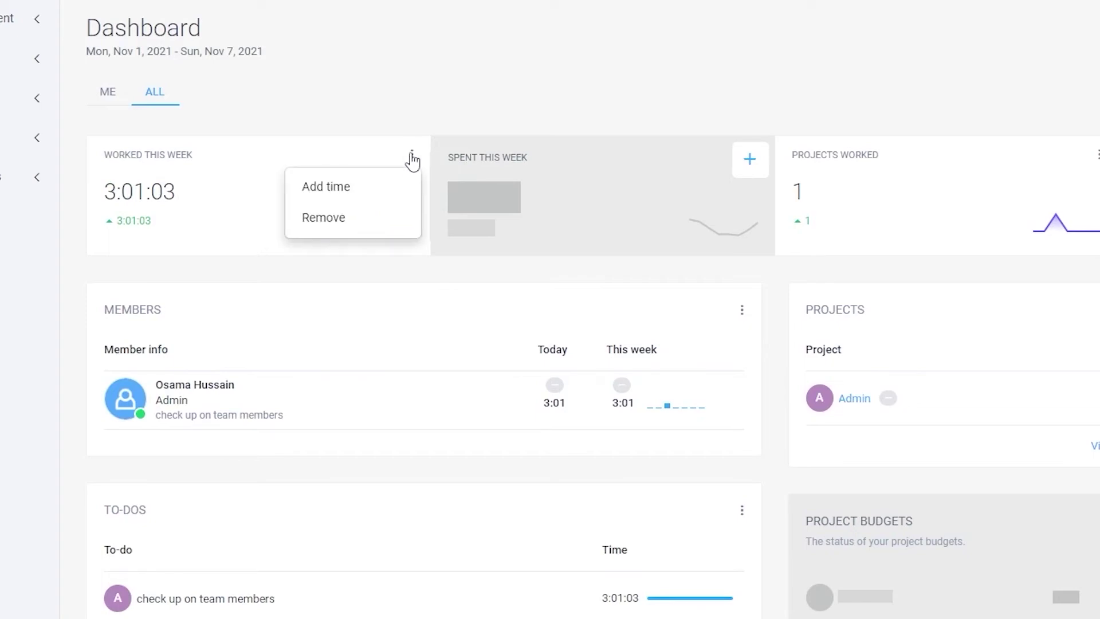
# Step: Open the weekly timesheet and start a new time entry for Tuesday, Nov 2
pyautogui.click(377, 206)
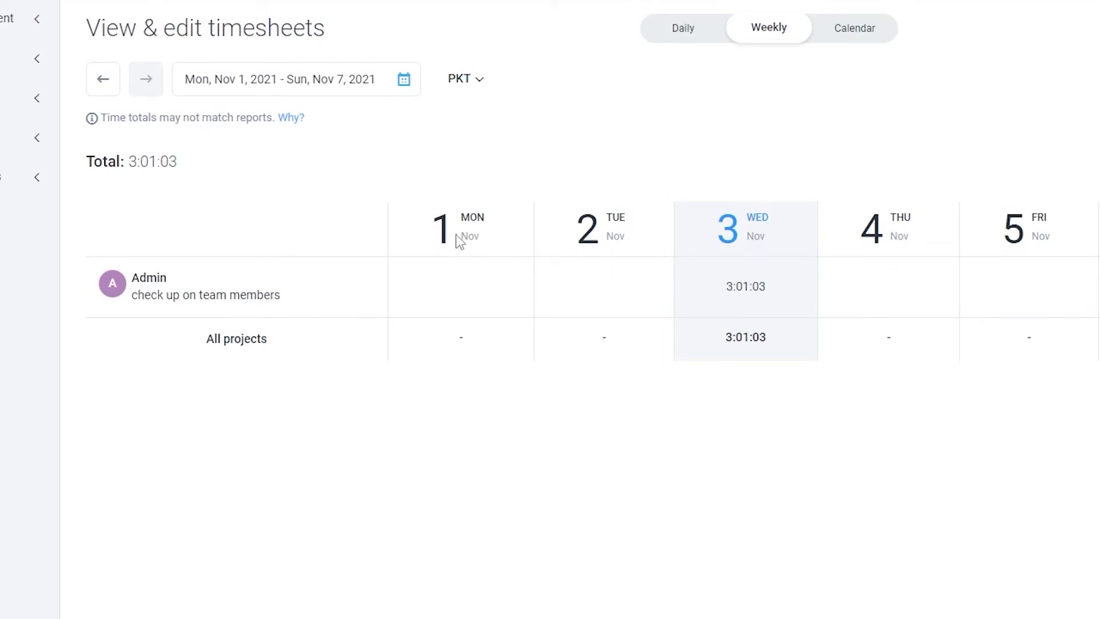
pyautogui.click(453, 296)
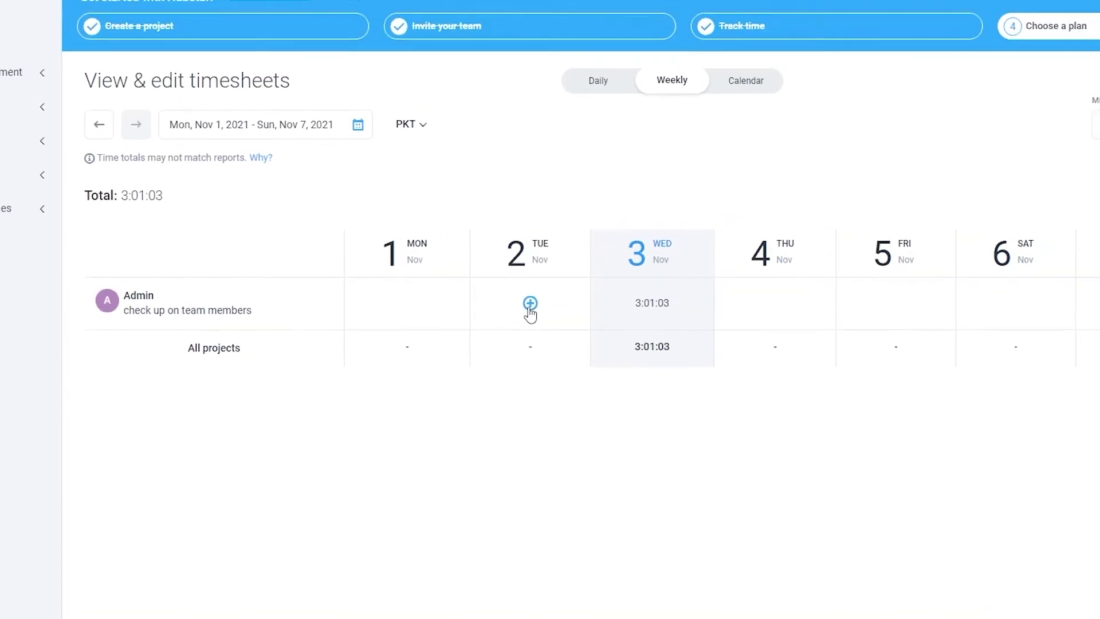
pyautogui.click(604, 287)
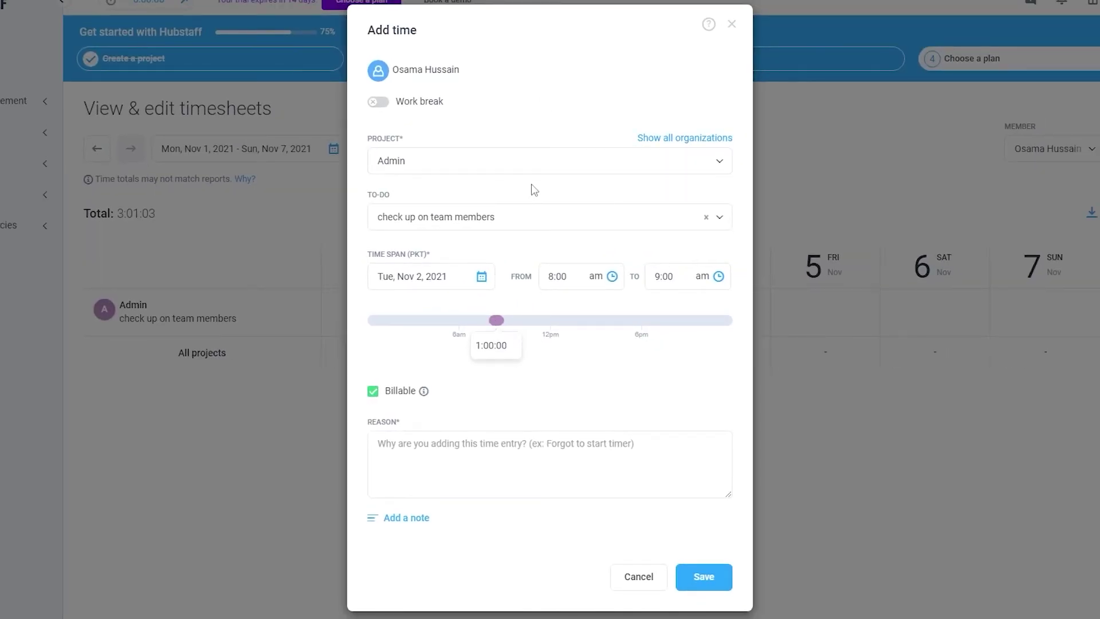
# Step: Assign the new time entry to the Admin project and its "edit this vide" to-do
pyautogui.click(485, 168)
pyautogui.click(475, 217)
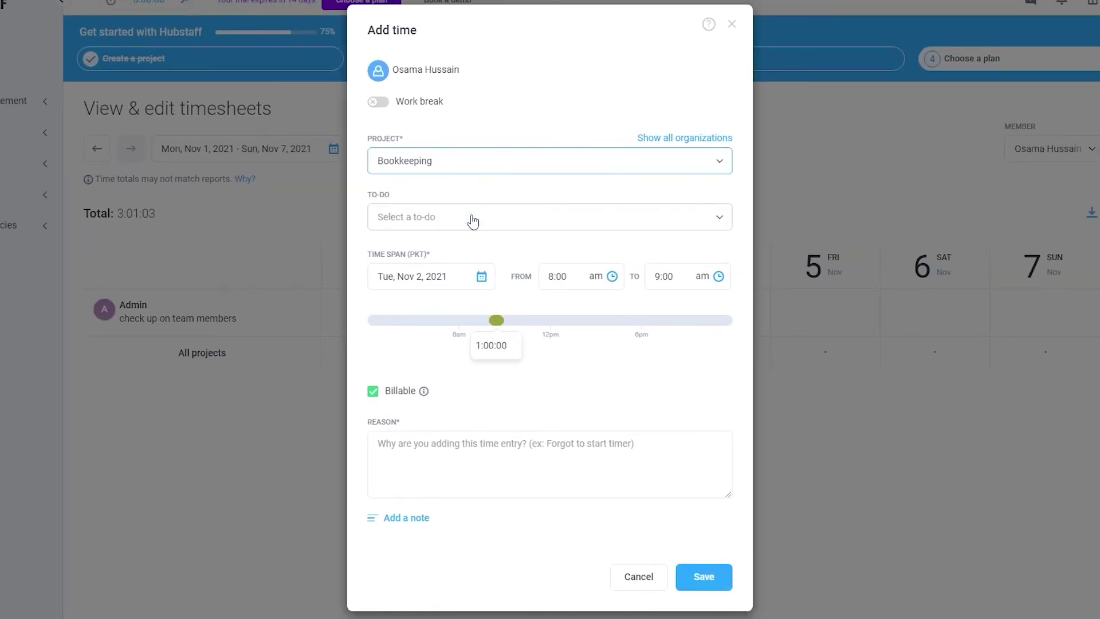
pyautogui.click(464, 162)
pyautogui.click(461, 185)
pyautogui.click(456, 218)
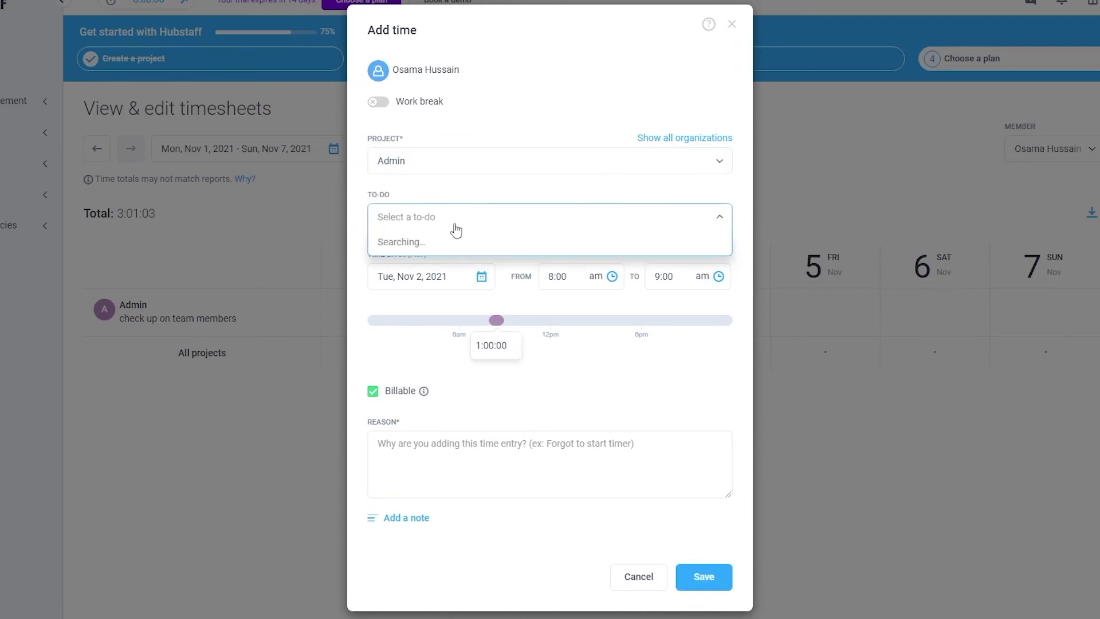
pyautogui.click(469, 244)
pyautogui.click(470, 221)
pyautogui.click(447, 299)
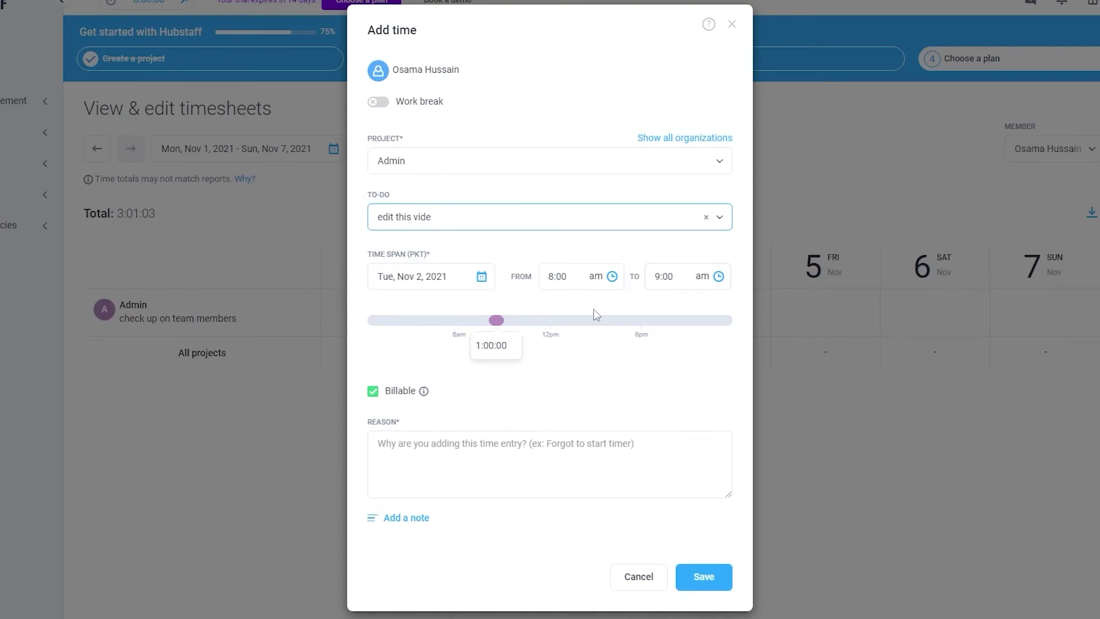
# Step: Set the time entry's span from 12:00 pm to 3:00 pm
pyautogui.click(552, 277)
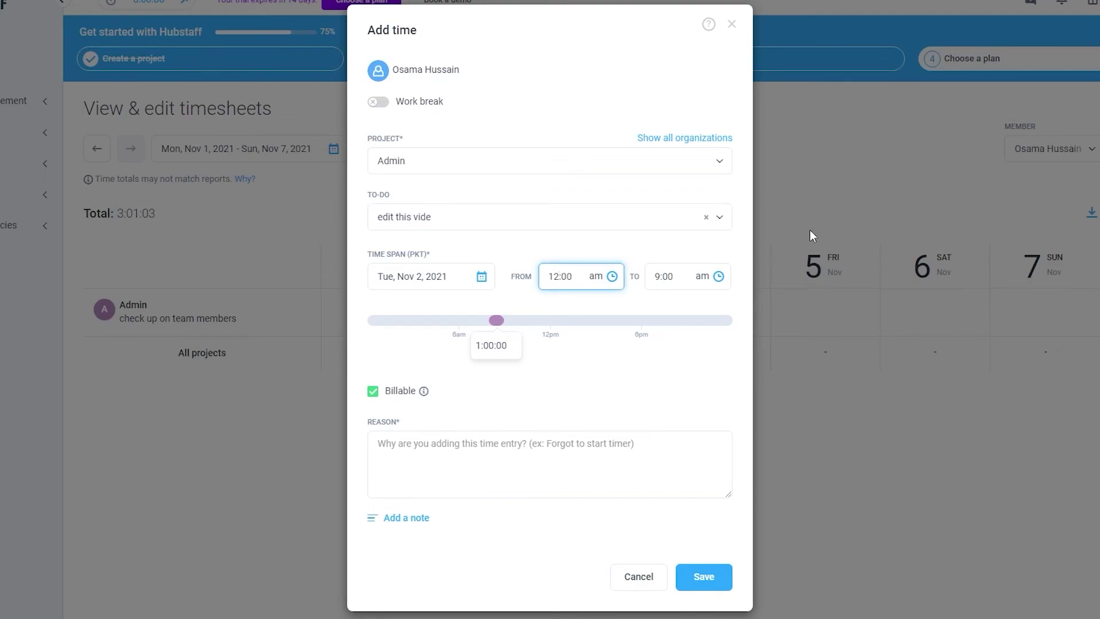
pyautogui.click(598, 302)
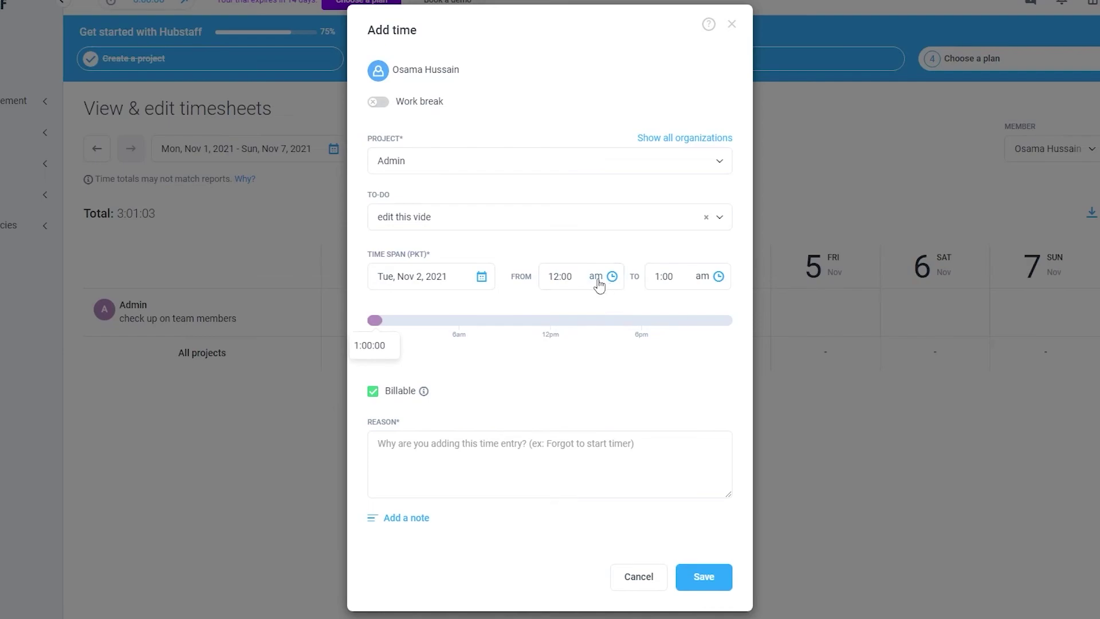
pyautogui.click(596, 277)
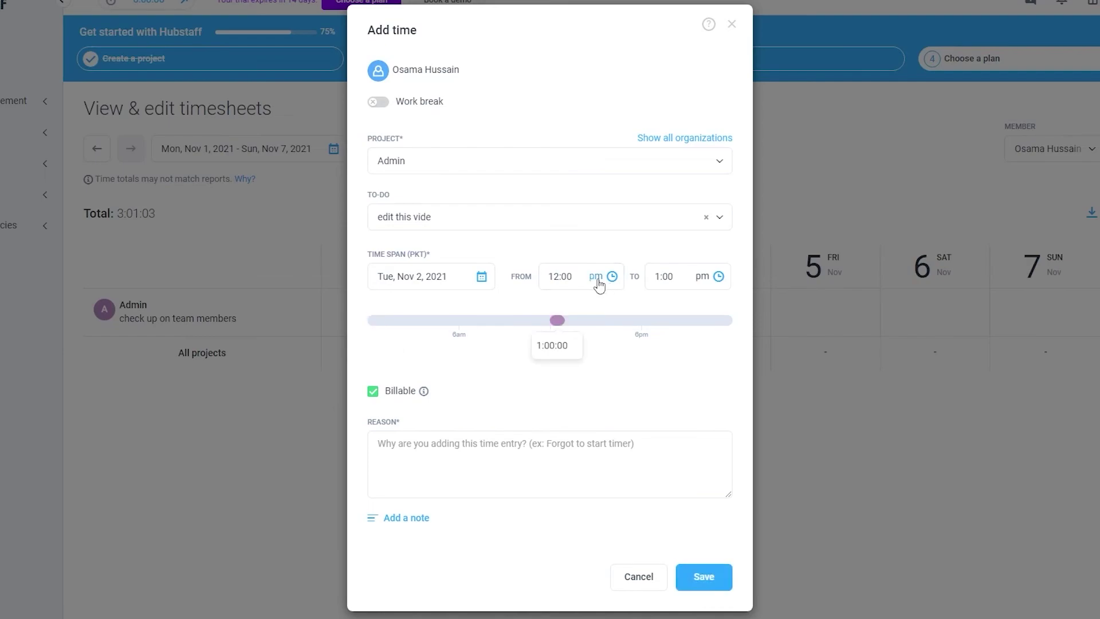
pyautogui.click(660, 277)
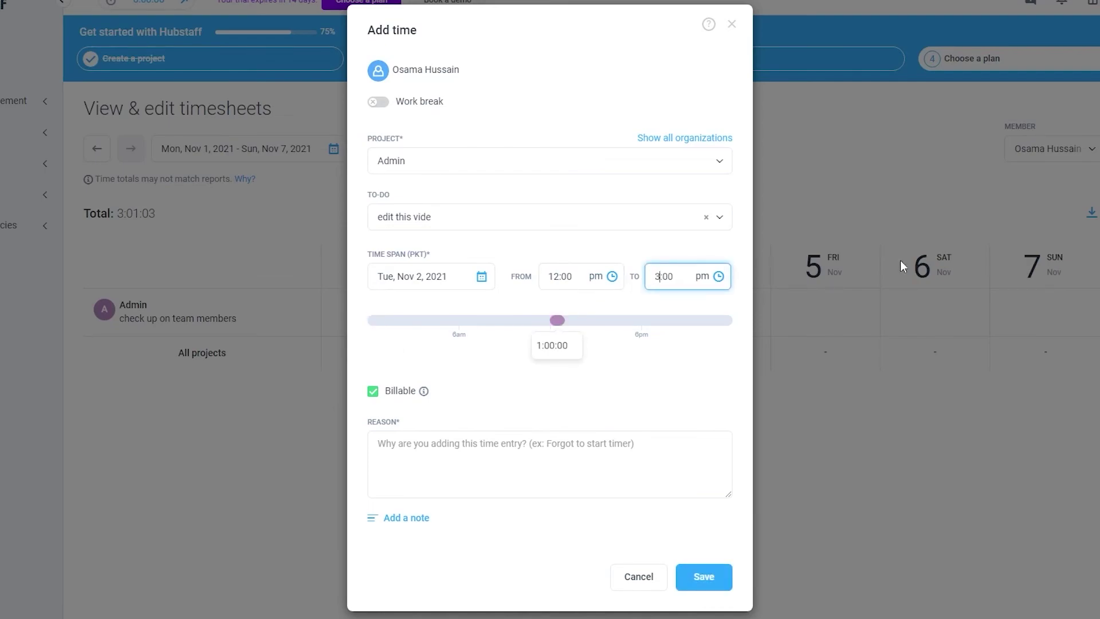
pyautogui.click(680, 381)
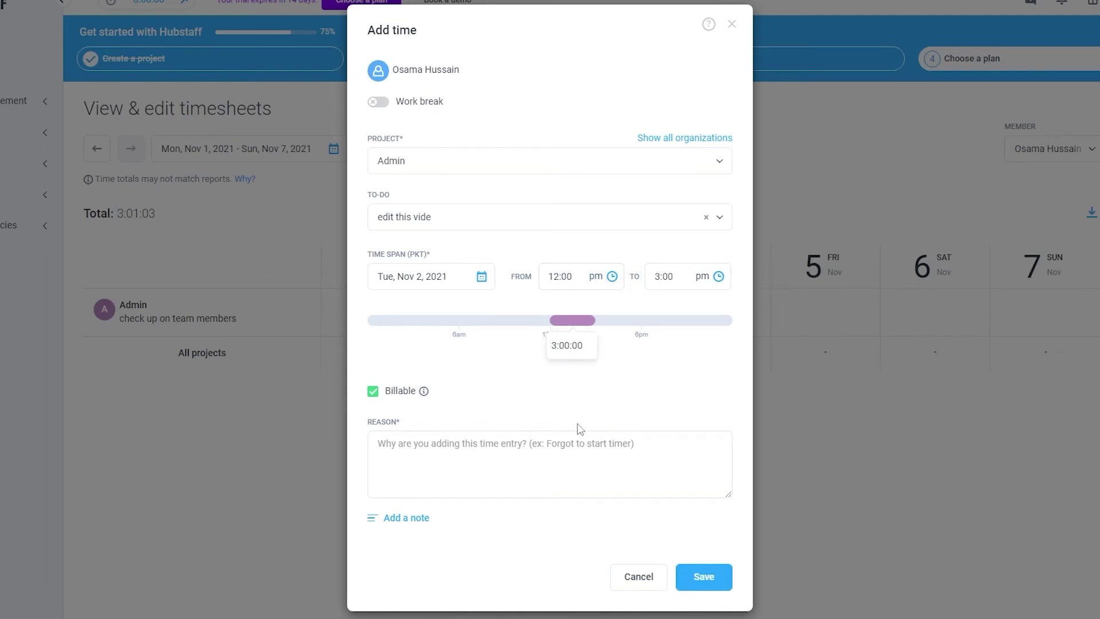
# Step: Give "forgot" as the reason for the time entry and save it
pyautogui.click(658, 493)
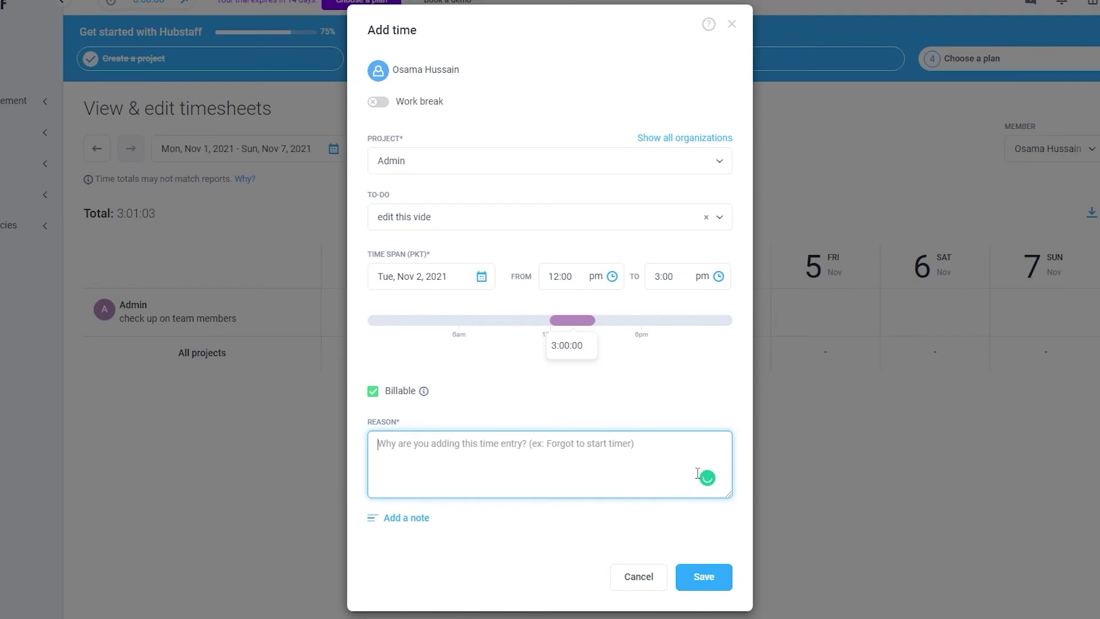
pyautogui.write('forgot')
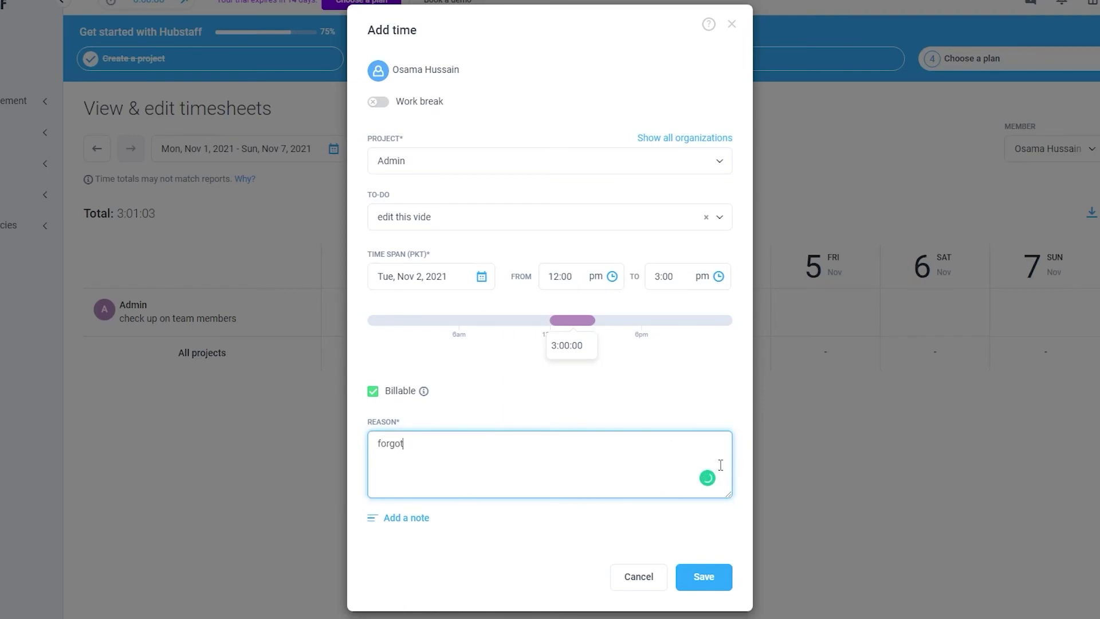
pyautogui.click(705, 577)
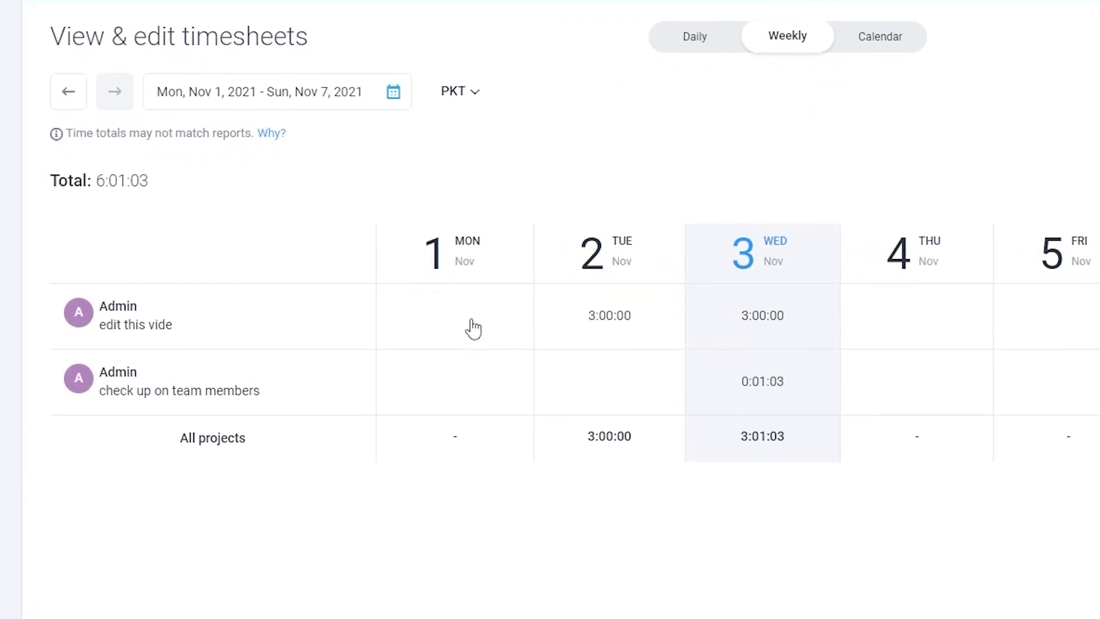
# Step: Open the daily timesheet for Wednesday, Nov 3 and examine its timeline and the entries' reasons and durations
pyautogui.click(762, 381)
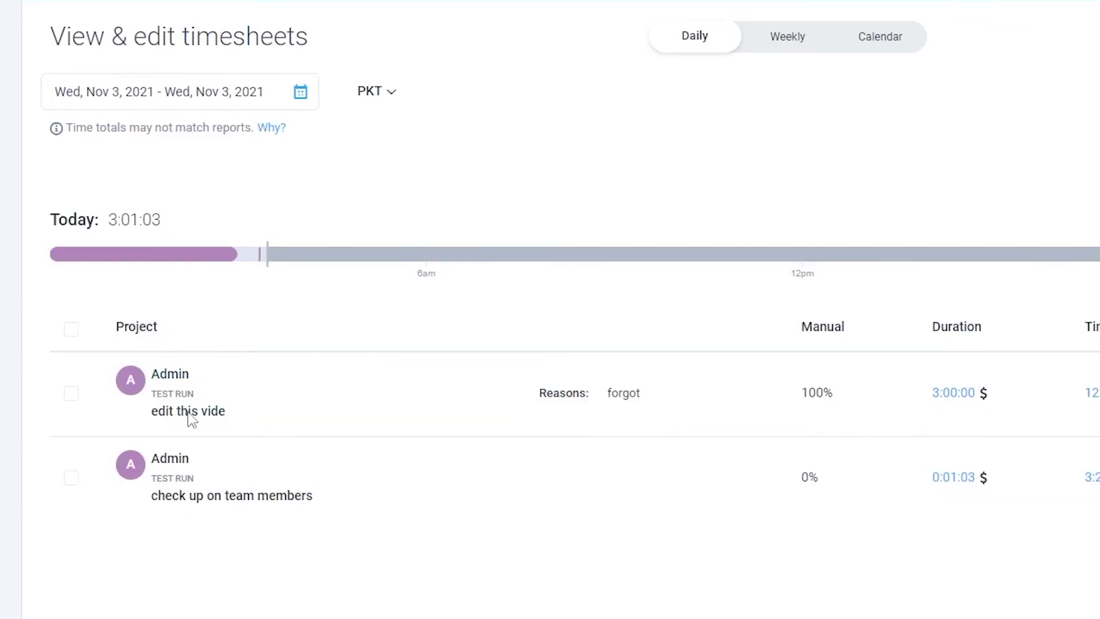
pyautogui.moveTo(133, 252)
pyautogui.moveTo(628, 399)
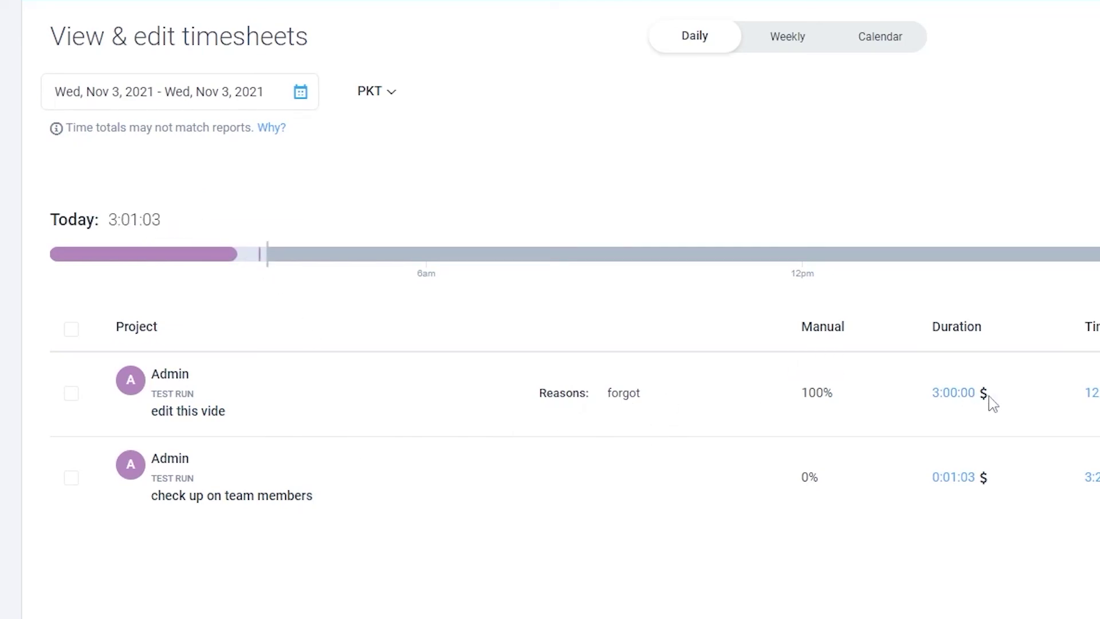